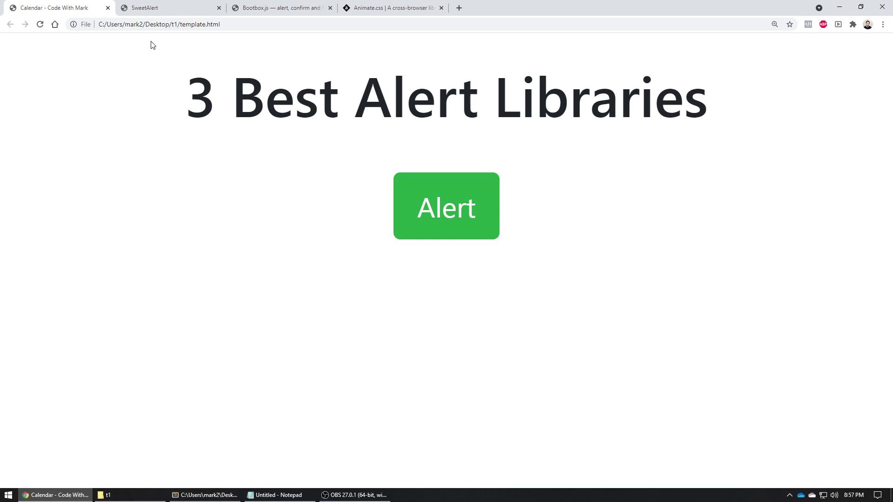
Switch from the local alert page to the SweetAlert site at sweetalertjs.org.
{"action": "left_click", "coordinate": [166, 10]}
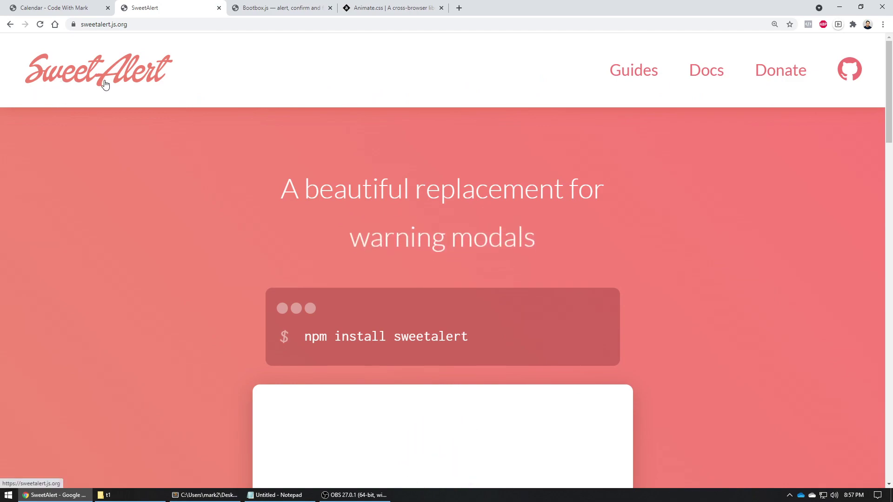
Preview and close the browser's native error alert and SweetAlert's Oops error modal.
{"action": "scroll", "coordinate": [679, 166], "scroll_direction": "down", "scroll_amount": 15}
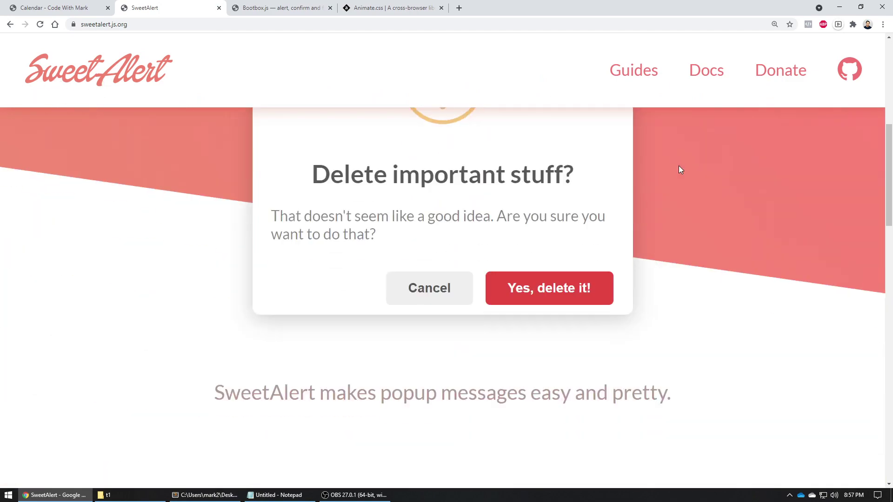
{"action": "scroll", "coordinate": [680, 169], "scroll_direction": "up", "scroll_amount": 5}
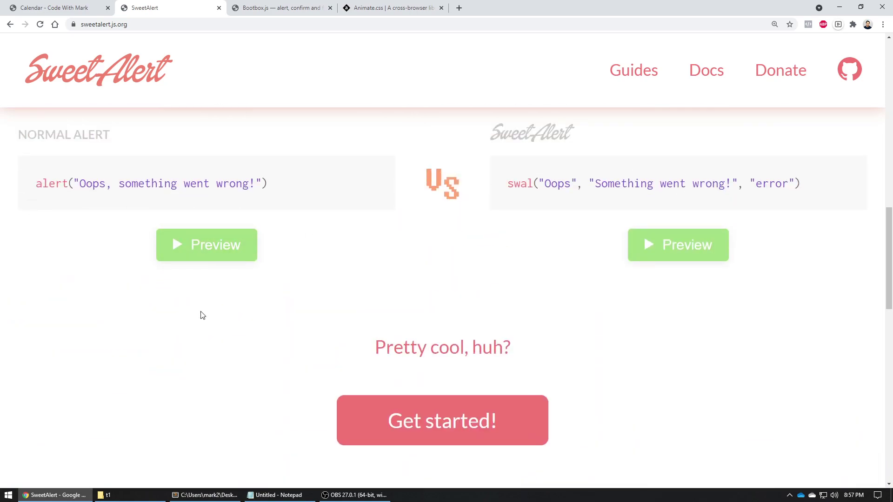
{"action": "left_click", "coordinate": [208, 252]}
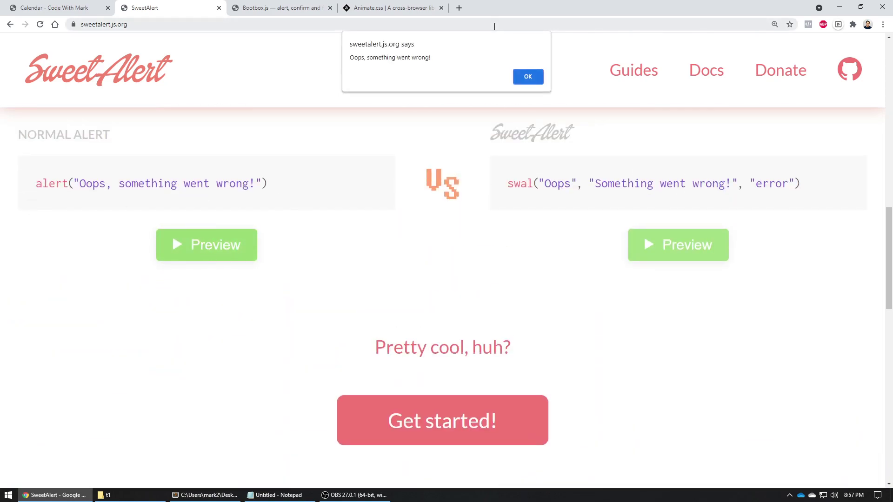
{"action": "left_click", "coordinate": [528, 77]}
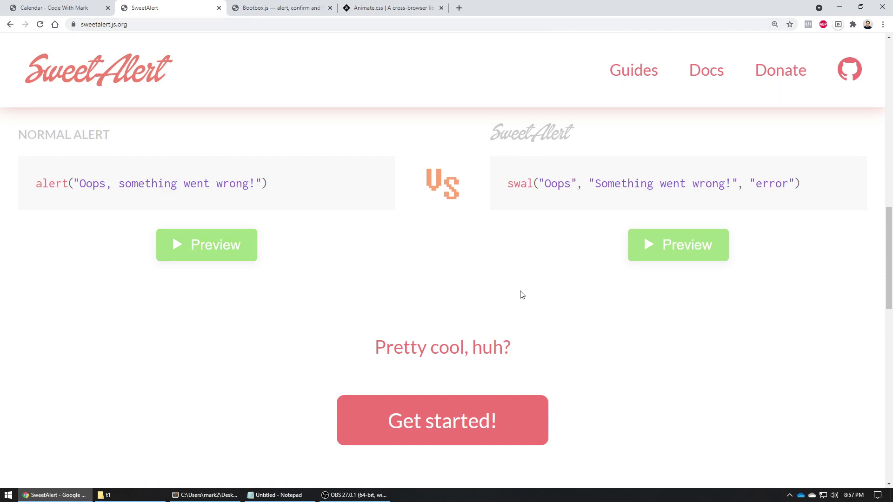
{"action": "scroll", "coordinate": [530, 292], "scroll_direction": "up", "scroll_amount": 1}
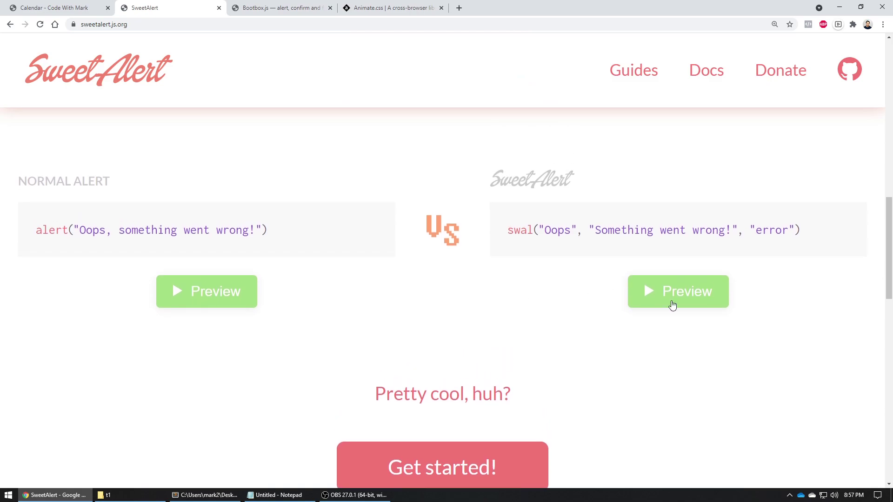
{"action": "left_click", "coordinate": [699, 306]}
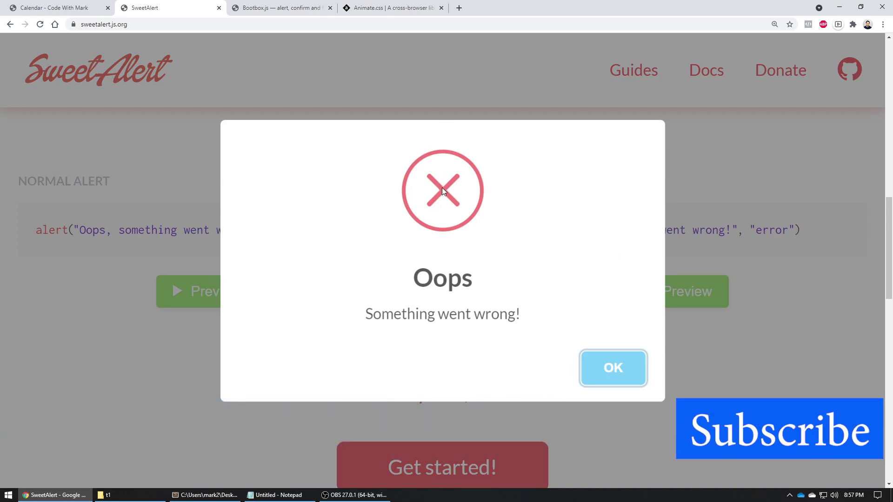
{"action": "left_click", "coordinate": [611, 366]}
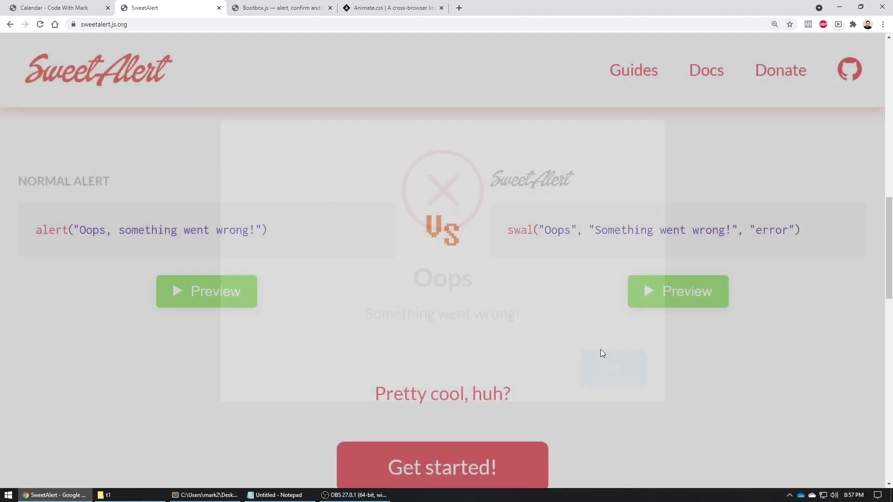
Scroll through the rest of the SweetAlert page, then move to the Bootbox.js site.
{"action": "scroll", "coordinate": [478, 199], "scroll_direction": "down", "scroll_amount": 10}
{"action": "scroll", "coordinate": [478, 199], "scroll_direction": "down", "scroll_amount": 3}
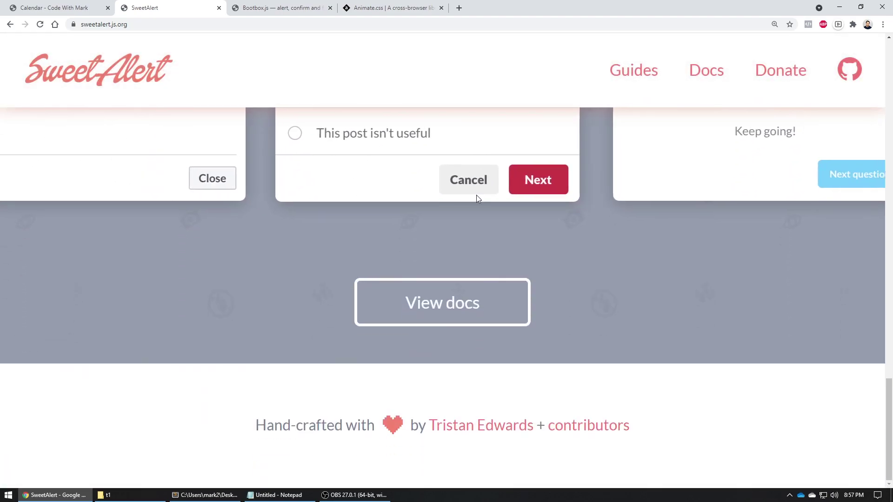
{"action": "scroll", "coordinate": [465, 238], "scroll_direction": "up", "scroll_amount": 4}
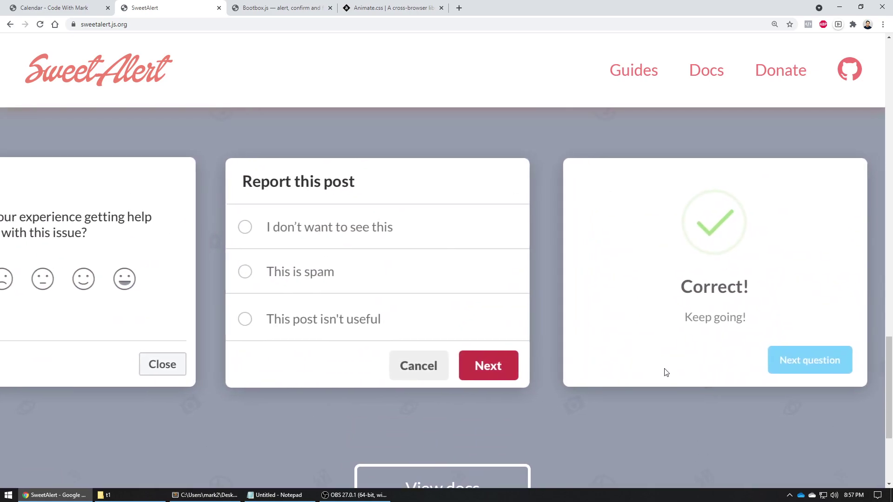
{"action": "scroll", "coordinate": [665, 374], "scroll_direction": "down", "scroll_amount": 4}
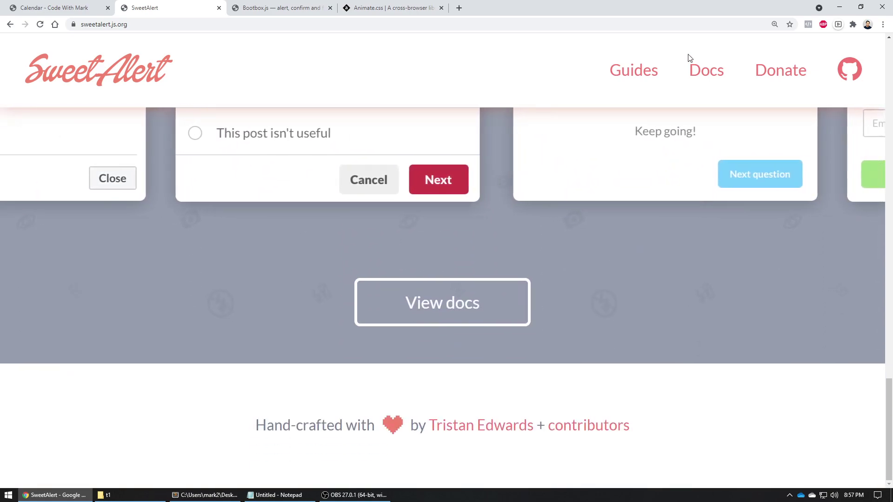
{"action": "left_click", "coordinate": [275, 7]}
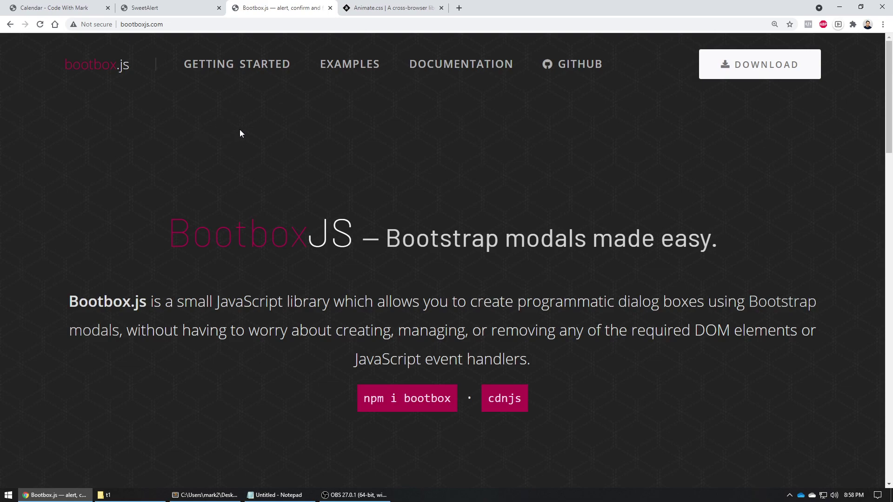
{"action": "scroll", "coordinate": [239, 134], "scroll_direction": "down", "scroll_amount": 10}
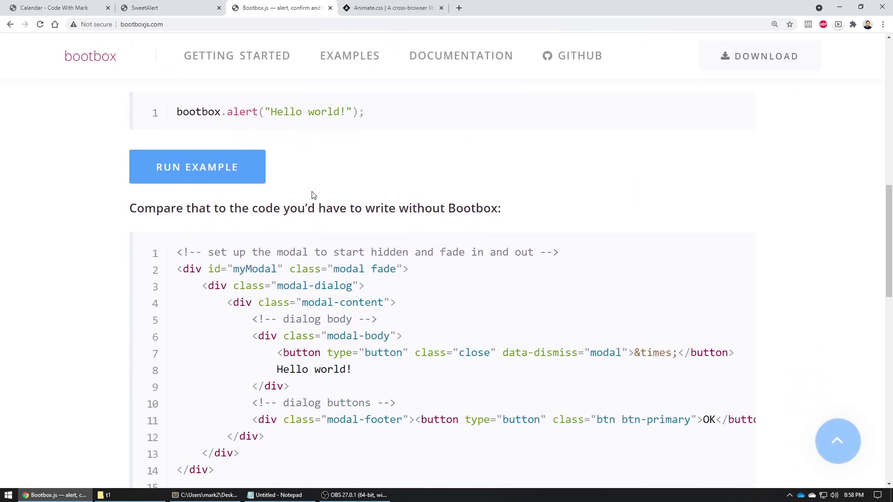
{"action": "scroll", "coordinate": [307, 189], "scroll_direction": "up", "scroll_amount": 2}
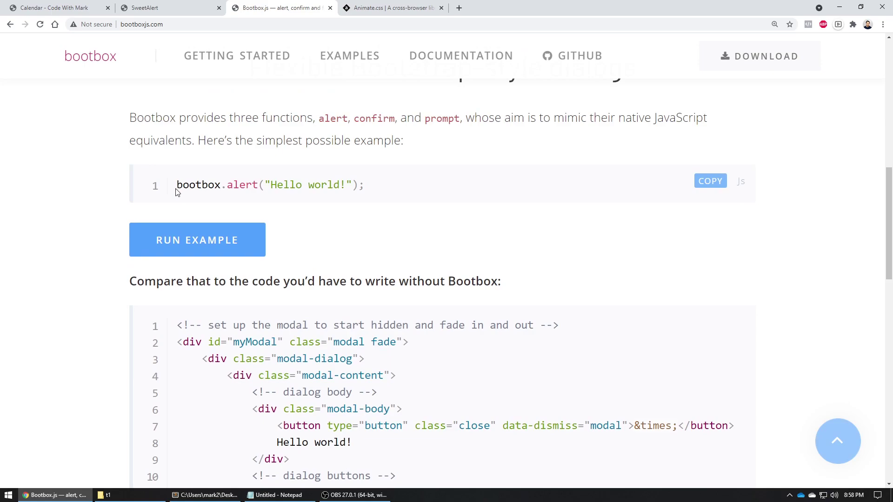
{"action": "left_click_drag", "start_coordinate": [177, 186], "coordinate": [379, 193]}
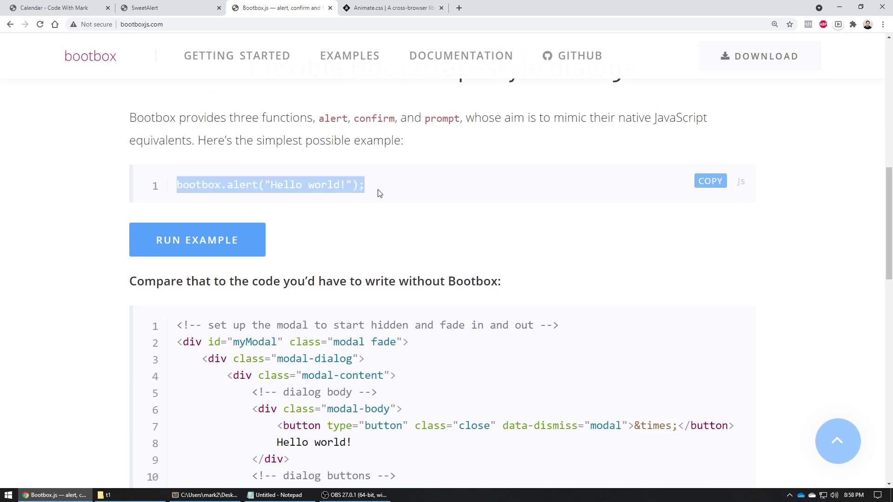
{"action": "left_click", "coordinate": [280, 259]}
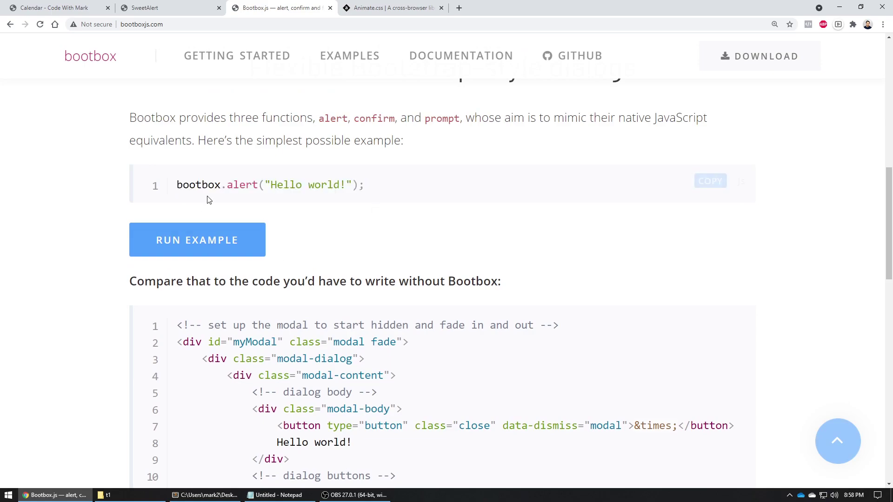
{"action": "left_click_drag", "start_coordinate": [178, 185], "coordinate": [370, 190]}
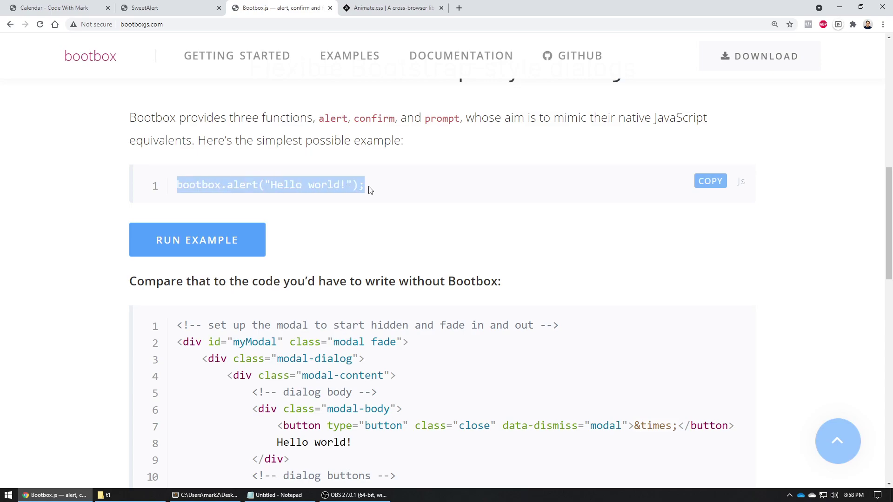
{"action": "left_click", "coordinate": [204, 252]}
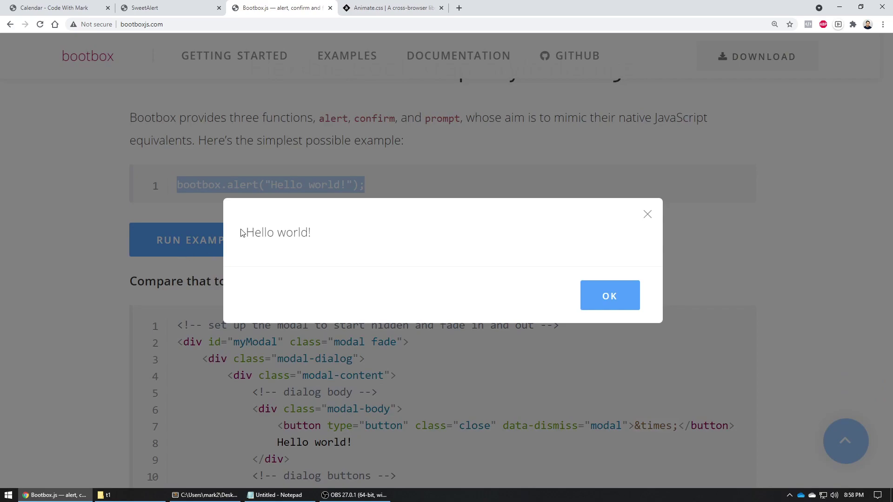
{"action": "left_click", "coordinate": [610, 297]}
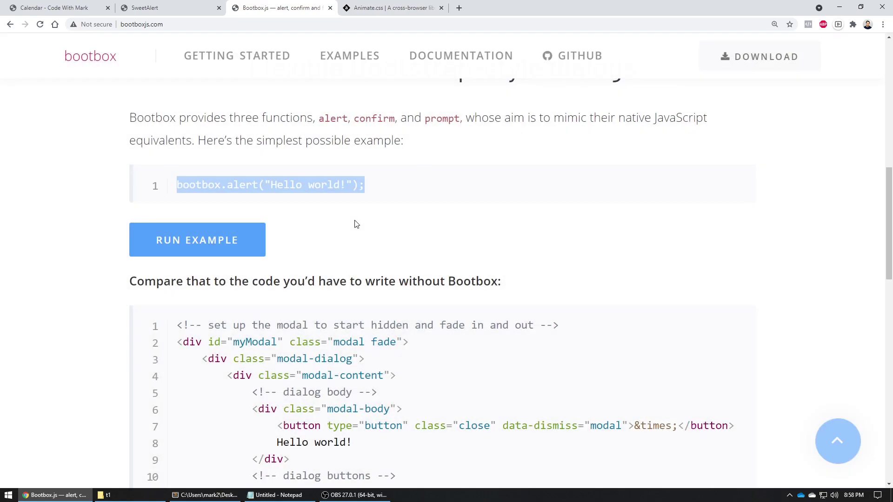
{"action": "scroll", "coordinate": [361, 224], "scroll_direction": "down", "scroll_amount": 6}
{"action": "scroll", "coordinate": [361, 224], "scroll_direction": "down", "scroll_amount": 9}
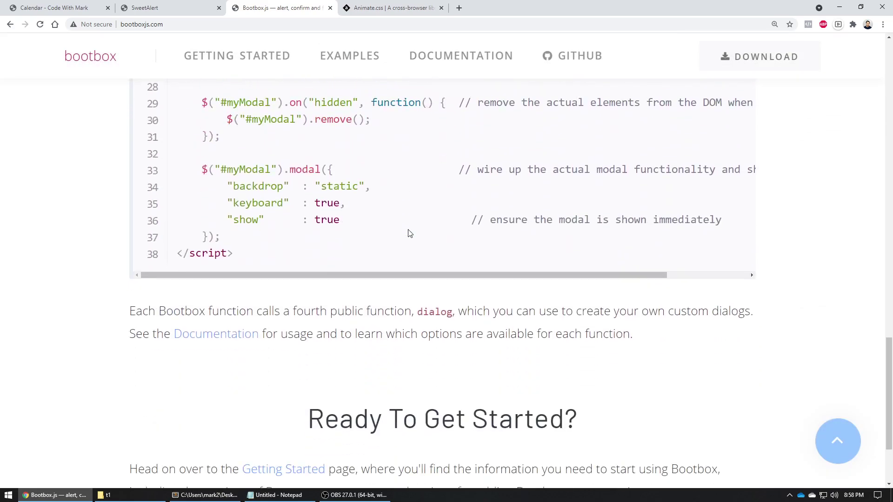
{"action": "scroll", "coordinate": [409, 233], "scroll_direction": "down", "scroll_amount": 2}
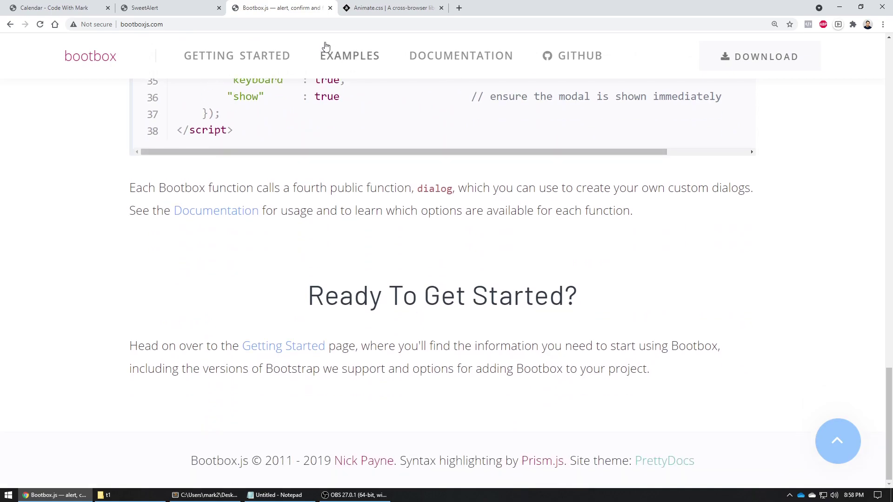
On the Bootbox examples page, run the default alert example and close it.
{"action": "left_click", "coordinate": [350, 56]}
{"action": "scroll", "coordinate": [467, 249], "scroll_direction": "down", "scroll_amount": 1}
{"action": "scroll", "coordinate": [132, 258], "scroll_direction": "down", "scroll_amount": 2}
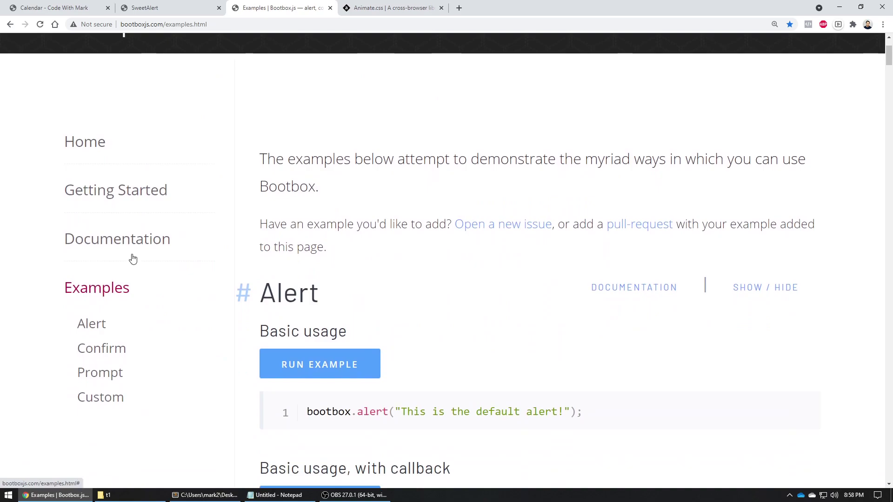
{"action": "scroll", "coordinate": [279, 223], "scroll_direction": "down", "scroll_amount": 4}
{"action": "left_click", "coordinate": [312, 181]}
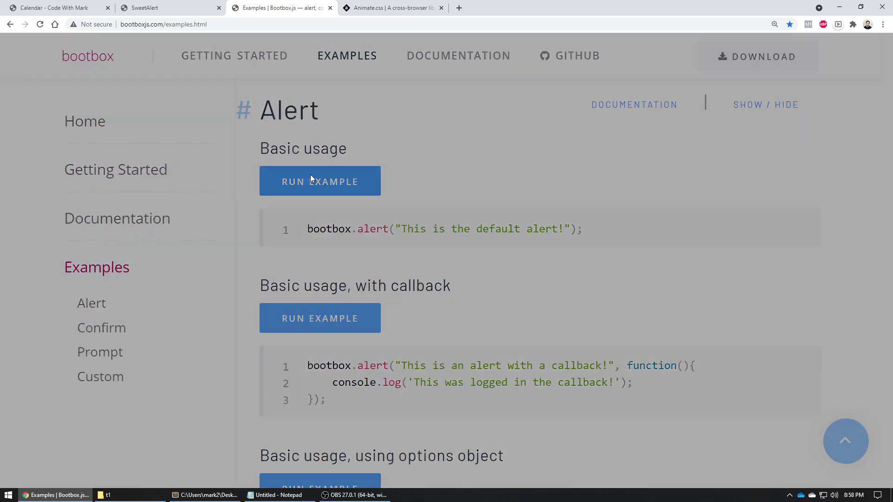
{"action": "left_click", "coordinate": [599, 298]}
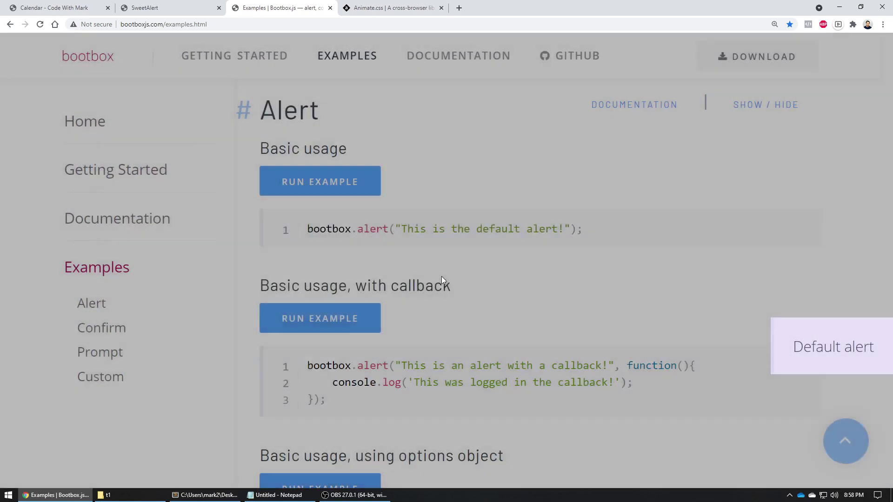
Run and dismiss the basic callback alert example, then move to the Animate.css site.
{"action": "scroll", "coordinate": [442, 277], "scroll_direction": "down", "scroll_amount": 4}
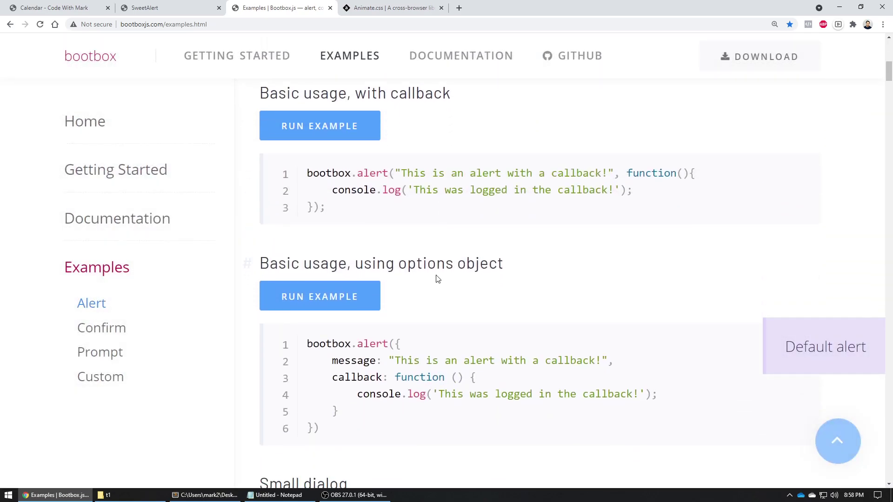
{"action": "left_click", "coordinate": [335, 115]}
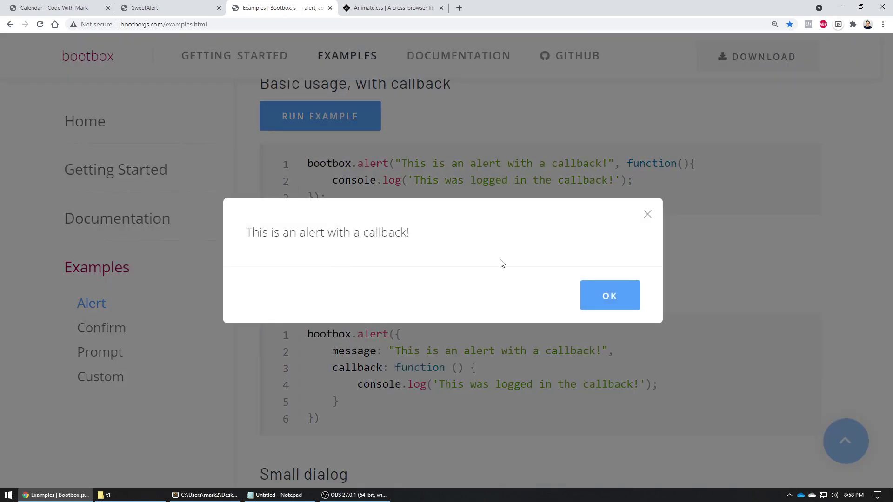
{"action": "left_click", "coordinate": [614, 299]}
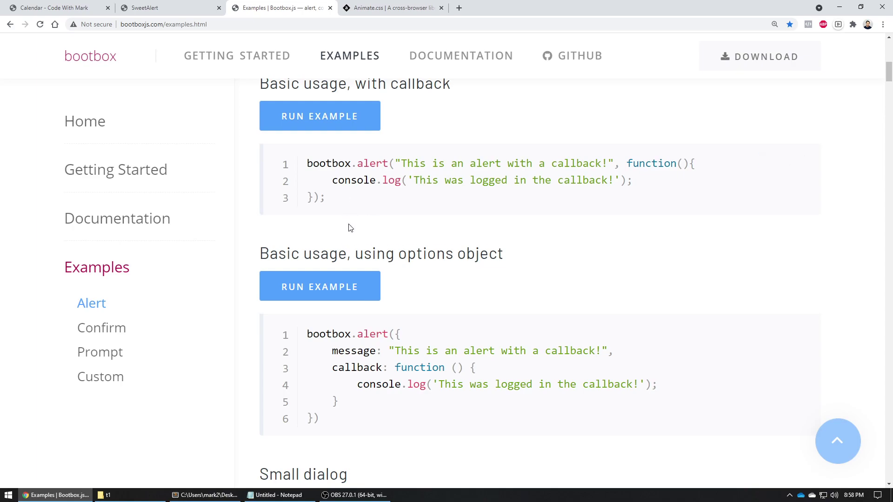
{"action": "left_click", "coordinate": [382, 10]}
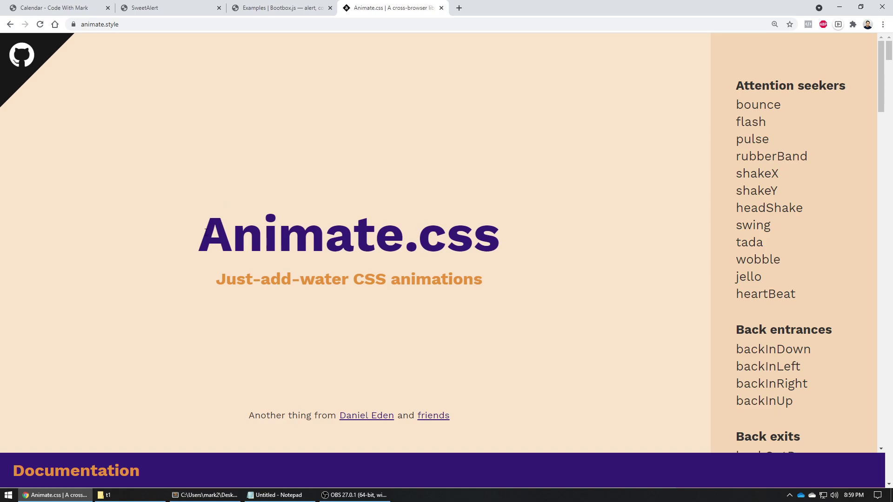
Preview the wobble, swing, bounce and flash animations on the Animate.css title.
{"action": "left_click_drag", "start_coordinate": [205, 230], "coordinate": [549, 241]}
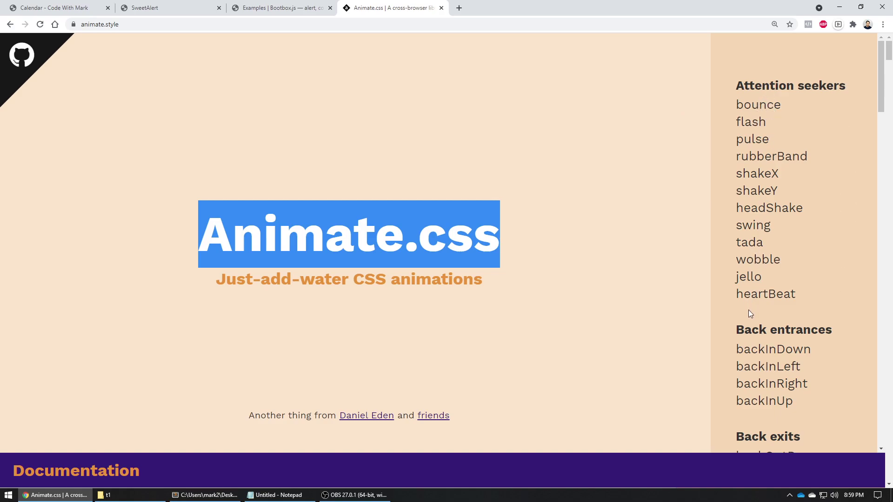
{"action": "left_click", "coordinate": [657, 258]}
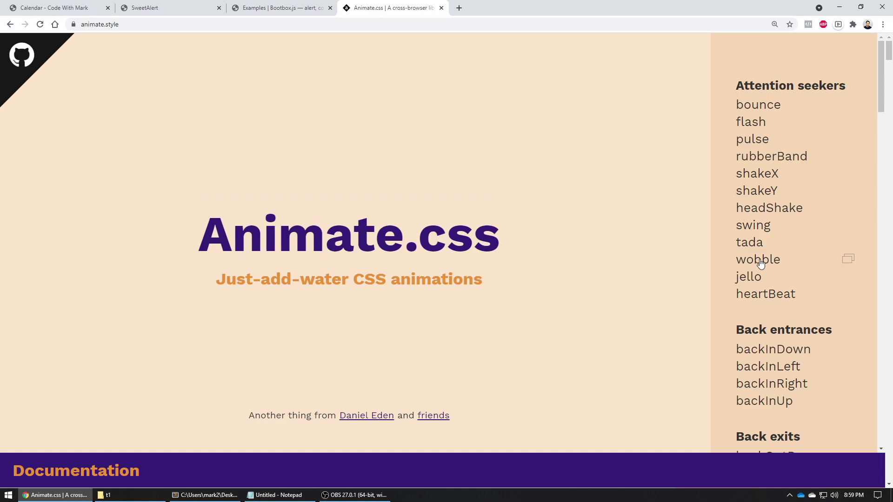
{"action": "left_click", "coordinate": [761, 264]}
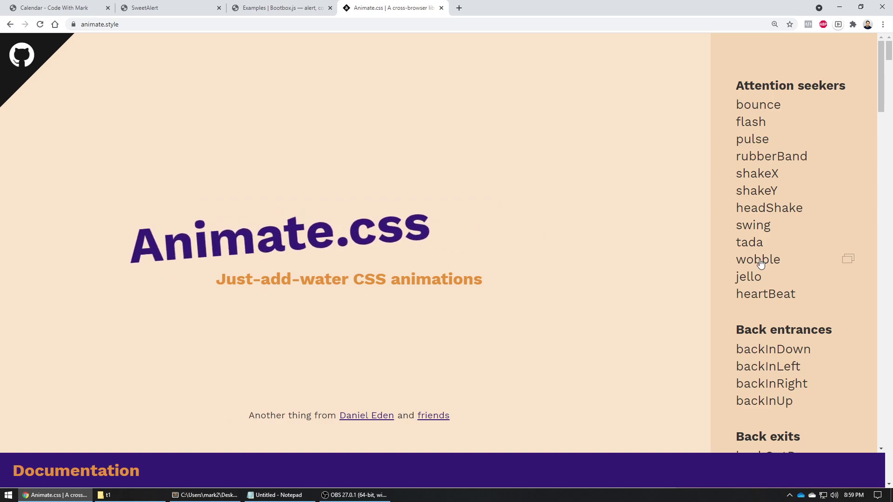
{"action": "left_click", "coordinate": [764, 226]}
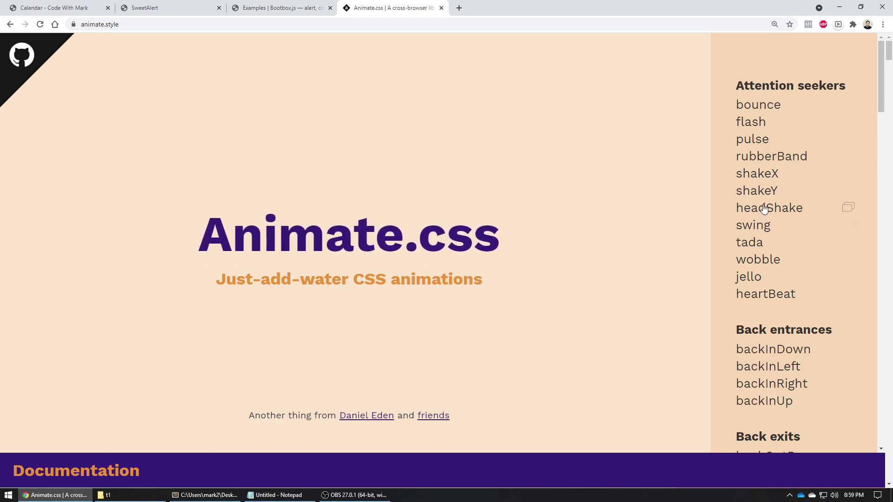
{"action": "left_click", "coordinate": [761, 106]}
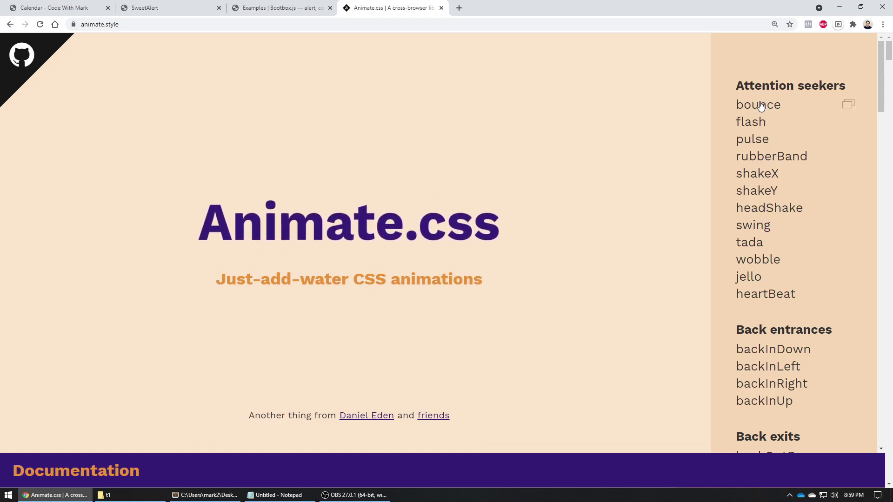
{"action": "left_click", "coordinate": [758, 121]}
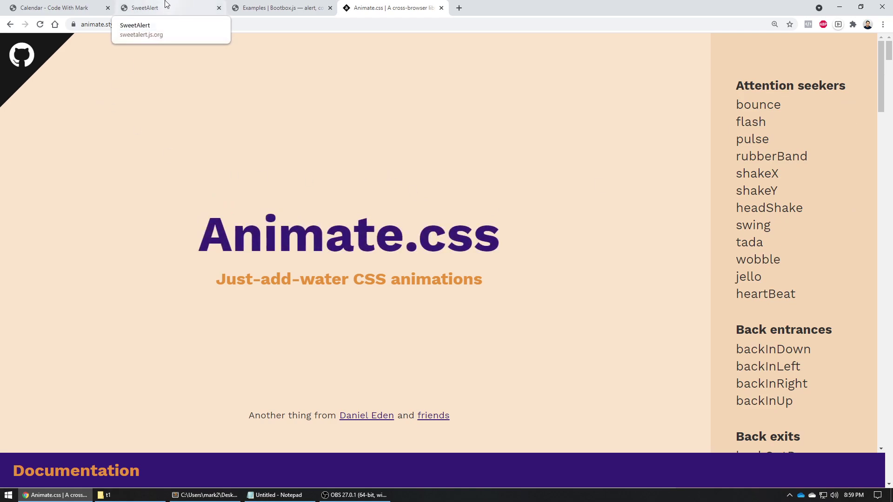
Move the Animate.css tab ahead of Bootbox and return to the Bootbox examples page.
{"action": "left_click_drag", "start_coordinate": [359, 3], "coordinate": [297, 15]}
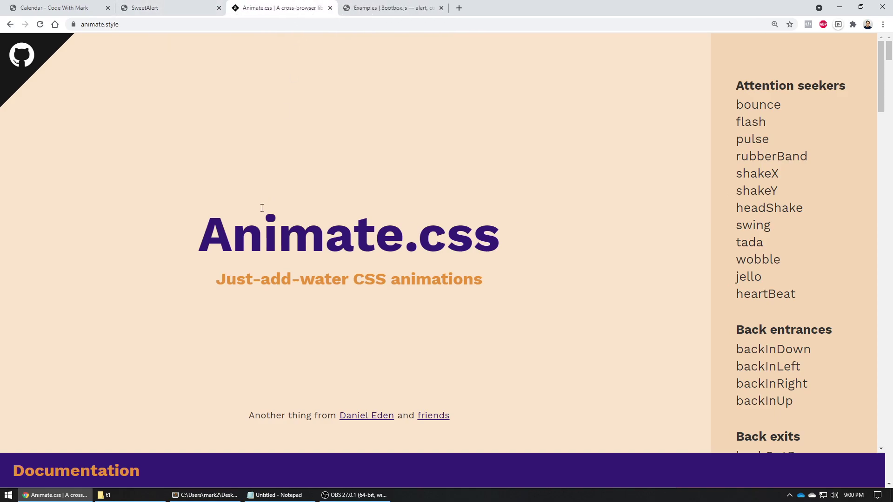
{"action": "left_click", "coordinate": [149, 9]}
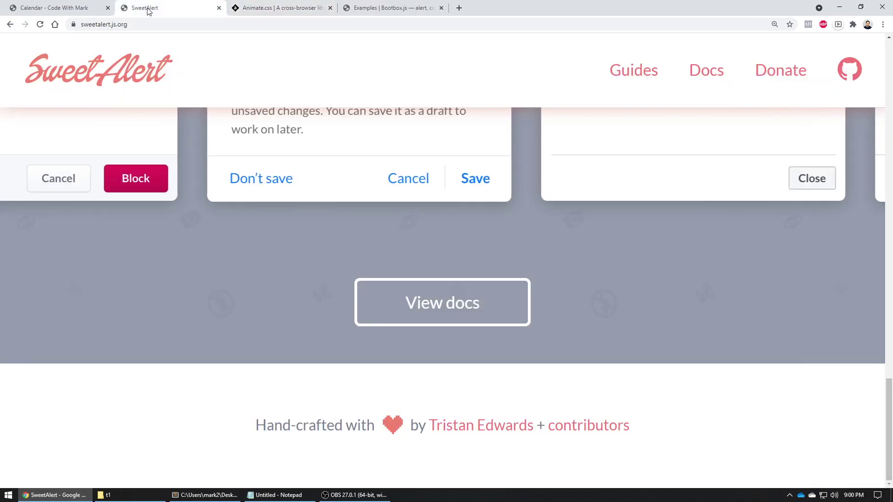
{"action": "left_click", "coordinate": [395, 13]}
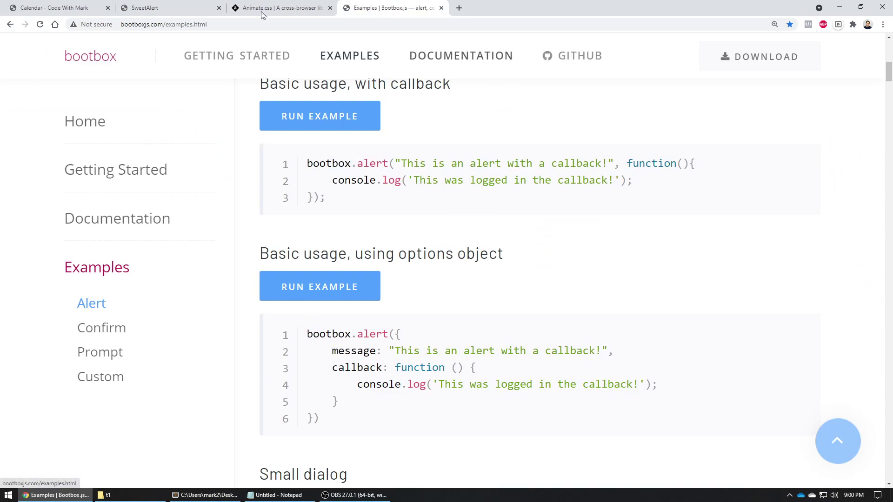
Open SweetAlert's docs and jump to the Installation section of the guides.
{"action": "left_click", "coordinate": [168, 7]}
{"action": "scroll", "coordinate": [383, 212], "scroll_direction": "up", "scroll_amount": 15}
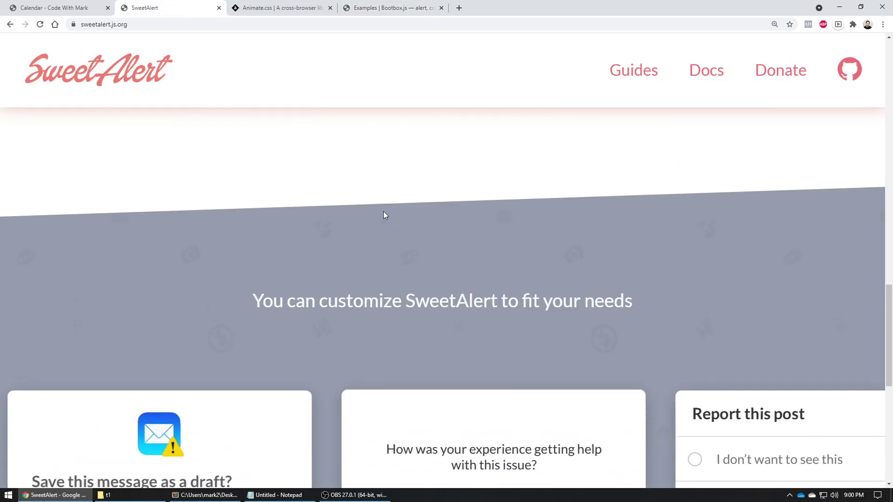
{"action": "left_click", "coordinate": [78, 83]}
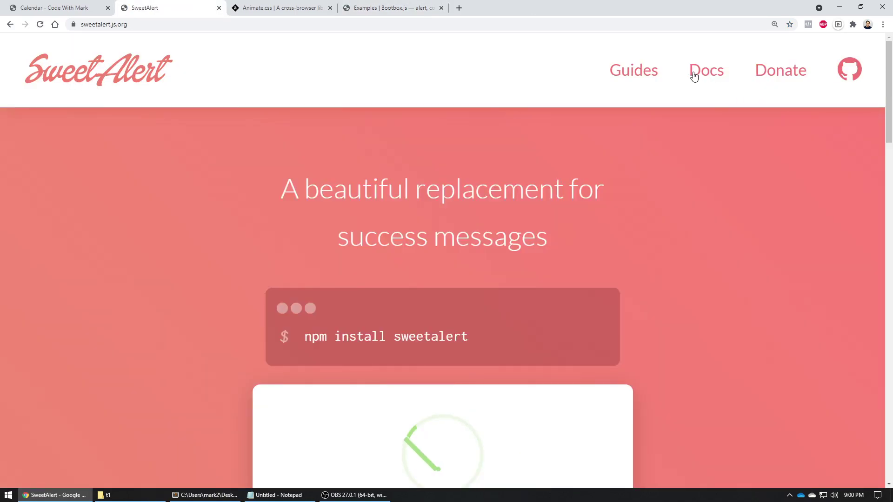
{"action": "left_click", "coordinate": [723, 79]}
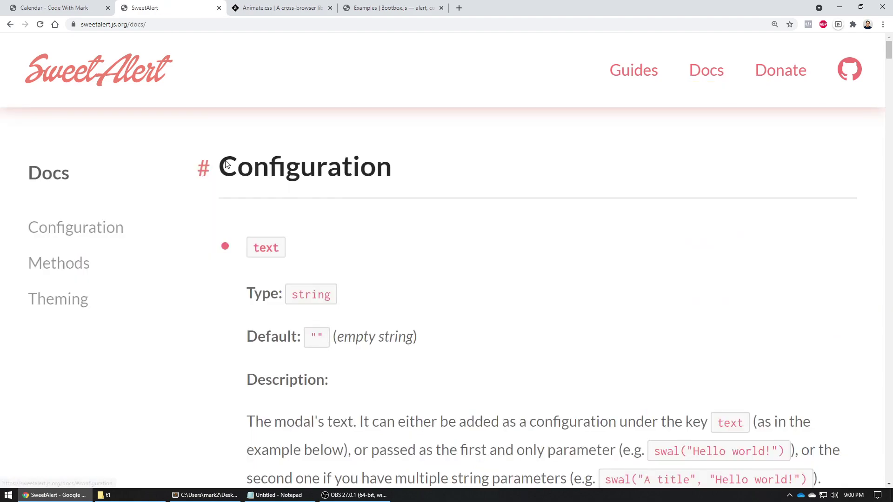
{"action": "scroll", "coordinate": [290, 169], "scroll_direction": "down", "scroll_amount": 5}
{"action": "scroll", "coordinate": [290, 168], "scroll_direction": "down", "scroll_amount": 7}
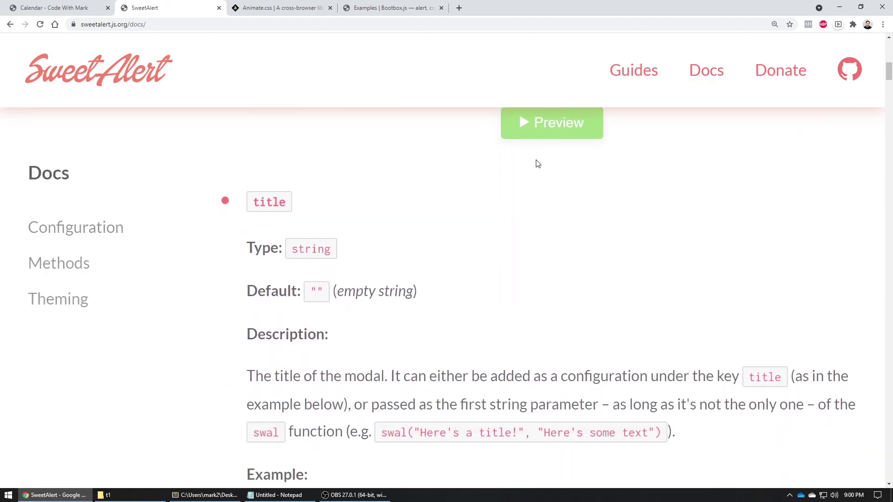
{"action": "left_click", "coordinate": [637, 69]}
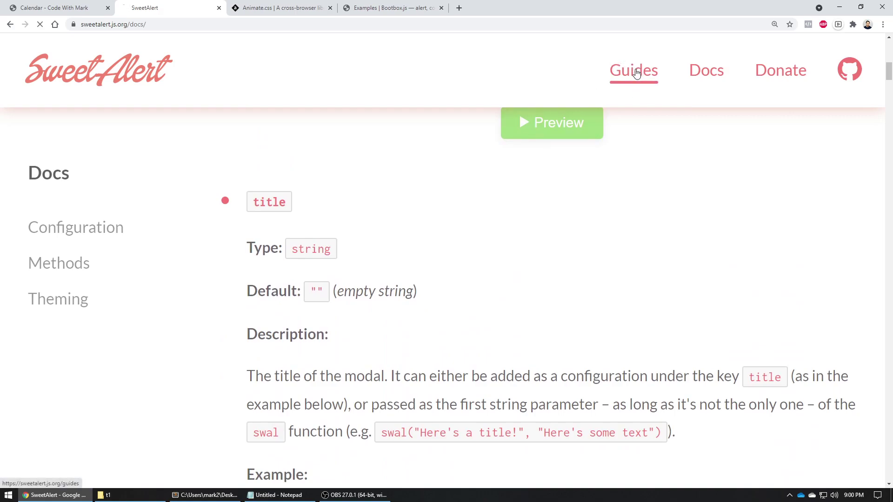
{"action": "left_click", "coordinate": [54, 233]}
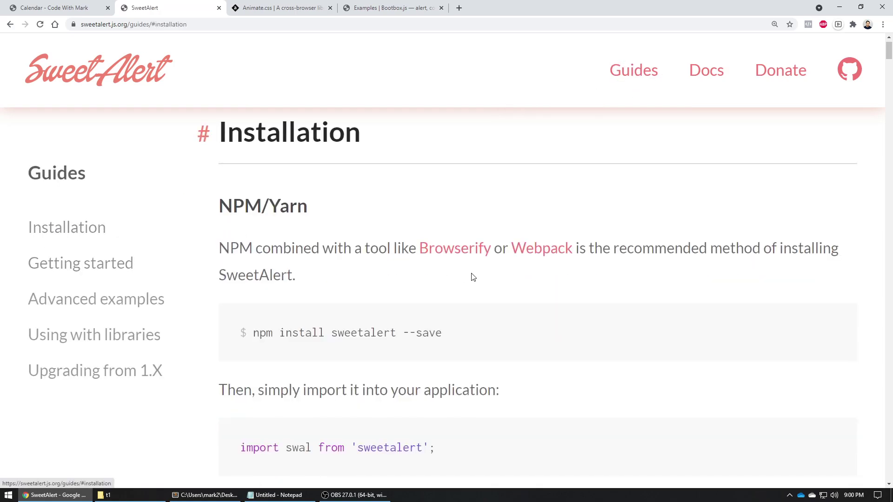
Select the CDN script tag line and the swal("Hello world!") example line.
{"action": "scroll", "coordinate": [465, 276], "scroll_direction": "down", "scroll_amount": 1}
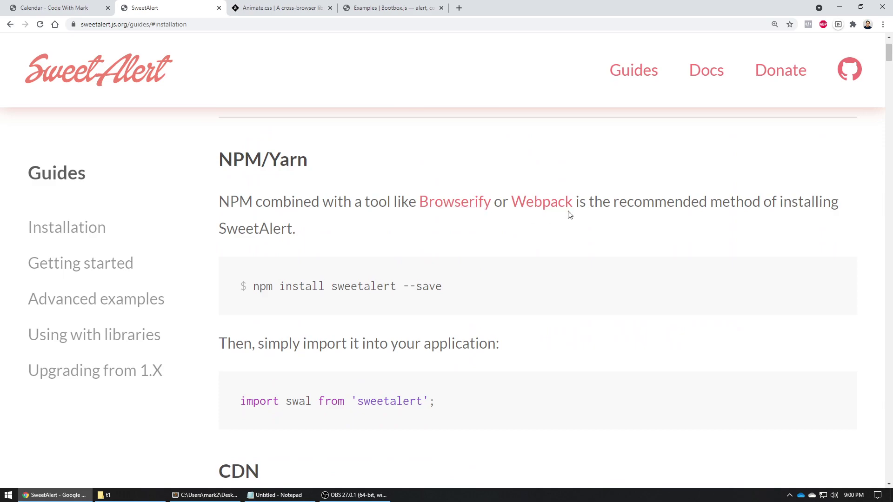
{"action": "scroll", "coordinate": [465, 302], "scroll_direction": "down", "scroll_amount": 2}
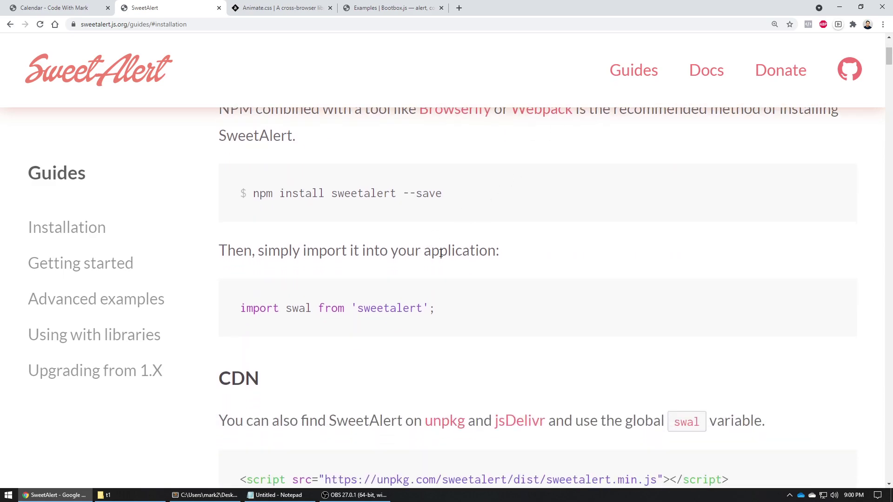
{"action": "scroll", "coordinate": [428, 244], "scroll_direction": "down", "scroll_amount": 3}
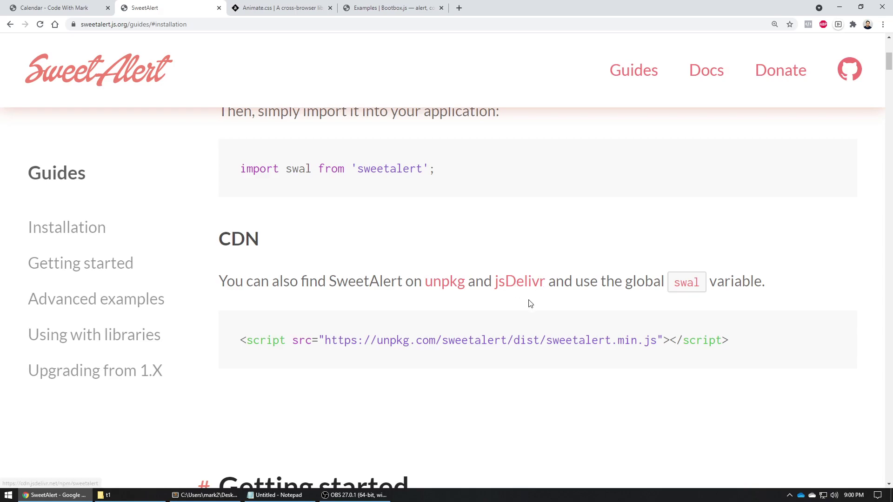
{"action": "left_click_drag", "start_coordinate": [744, 347], "coordinate": [248, 344]}
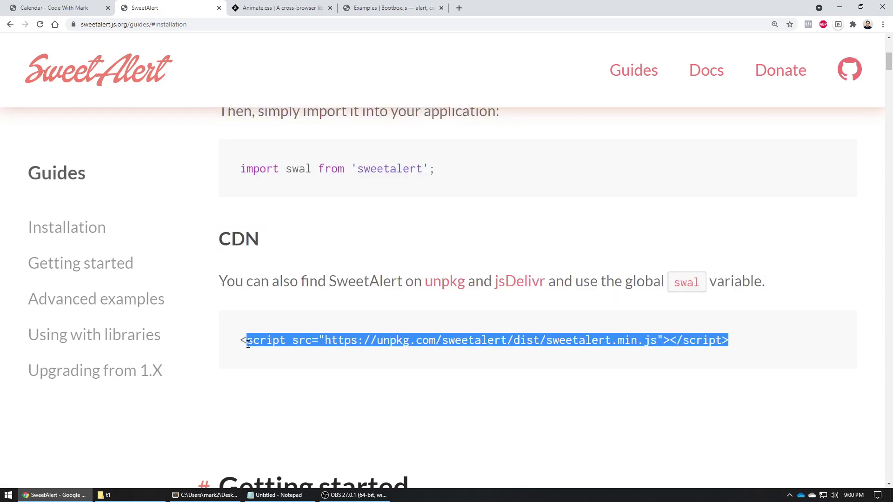
{"action": "scroll", "coordinate": [419, 273], "scroll_direction": "down", "scroll_amount": 9}
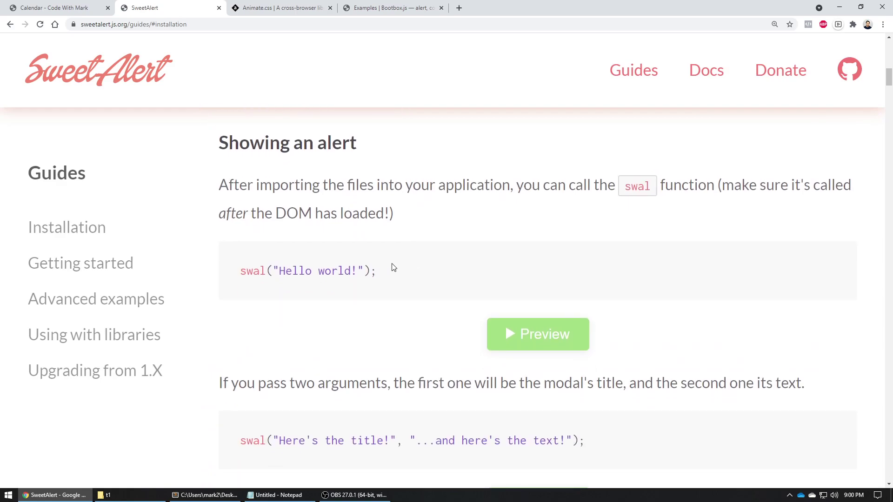
{"action": "left_click_drag", "start_coordinate": [378, 272], "coordinate": [241, 275]}
{"action": "key", "text": "ctrl+c"}
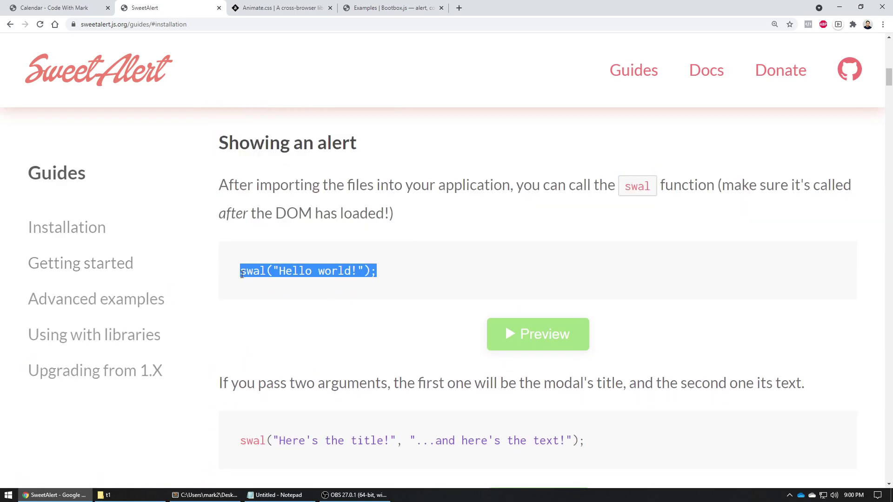
Return to the local 3 Best Alert Libraries page and look over its heading.
{"action": "left_click", "coordinate": [55, 8]}
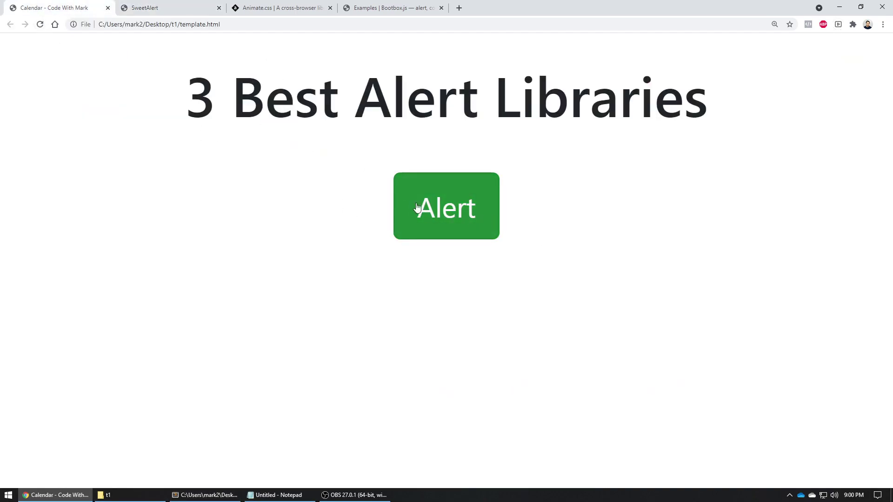
{"action": "left_click_drag", "start_coordinate": [177, 85], "coordinate": [671, 155]}
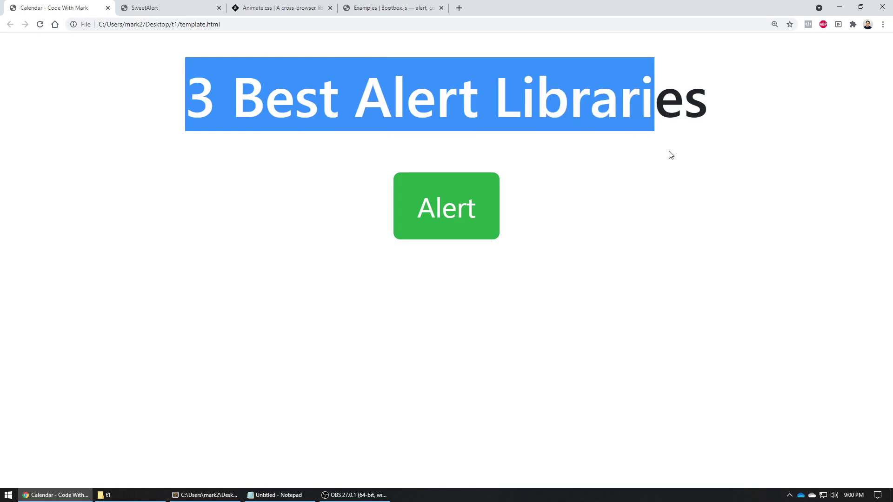
{"action": "left_click", "coordinate": [673, 160]}
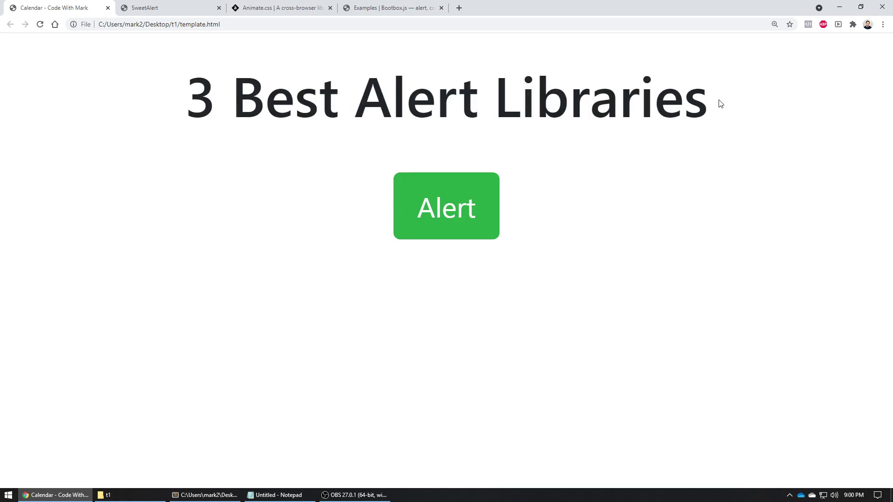
Locate the .btn_alert click handler on lines 30–35 of template.html.
{"action": "left_click", "coordinate": [199, 496]}
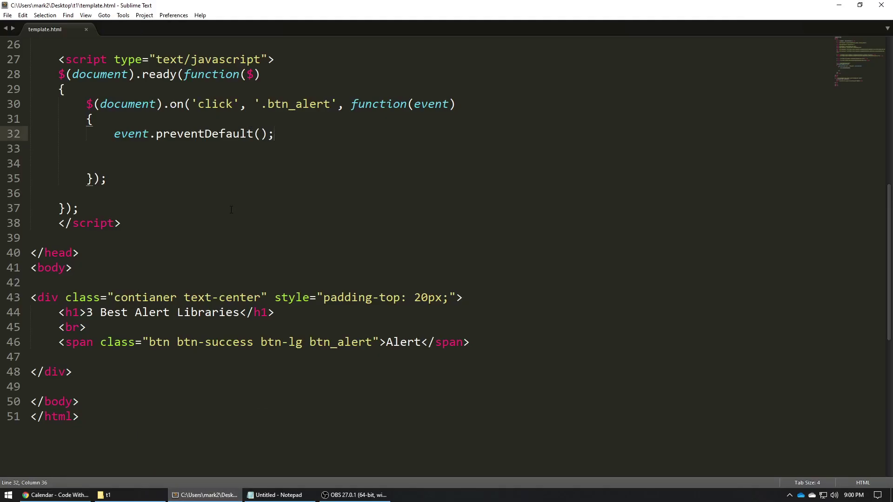
{"action": "scroll", "coordinate": [321, 87], "scroll_direction": "up", "scroll_amount": 1}
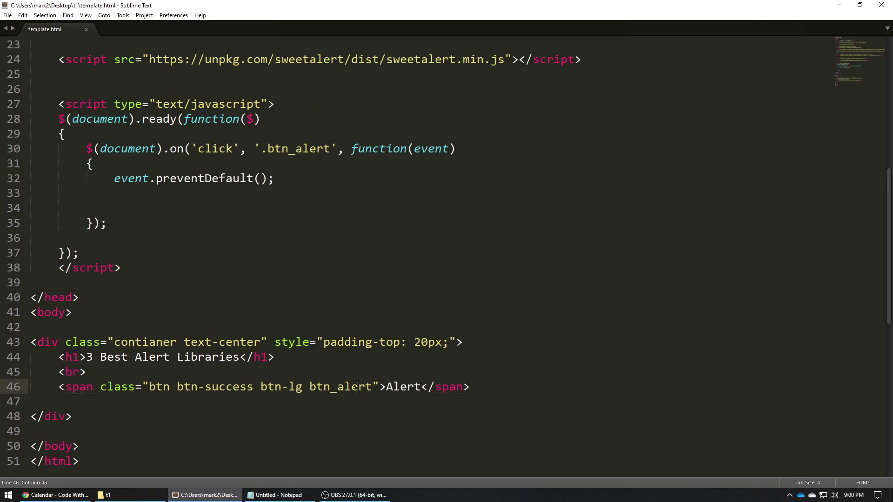
{"action": "double_click", "coordinate": [336, 386]}
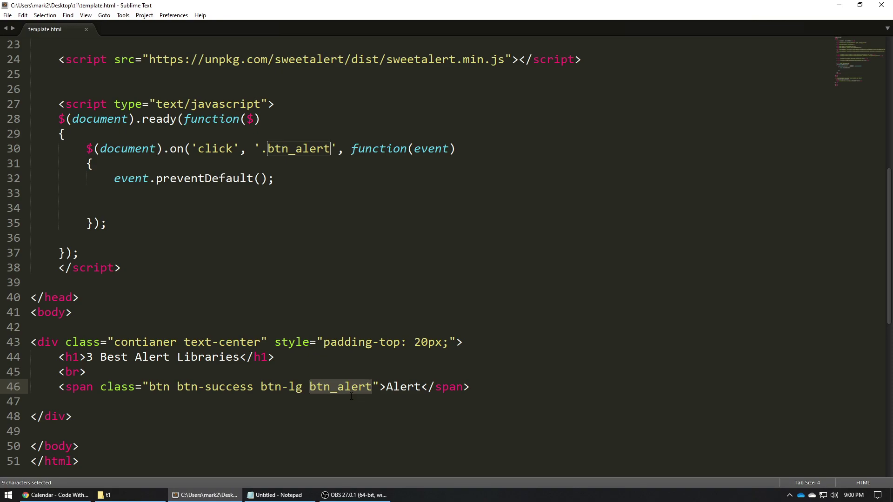
{"action": "left_click_drag", "start_coordinate": [87, 148], "coordinate": [121, 227]}
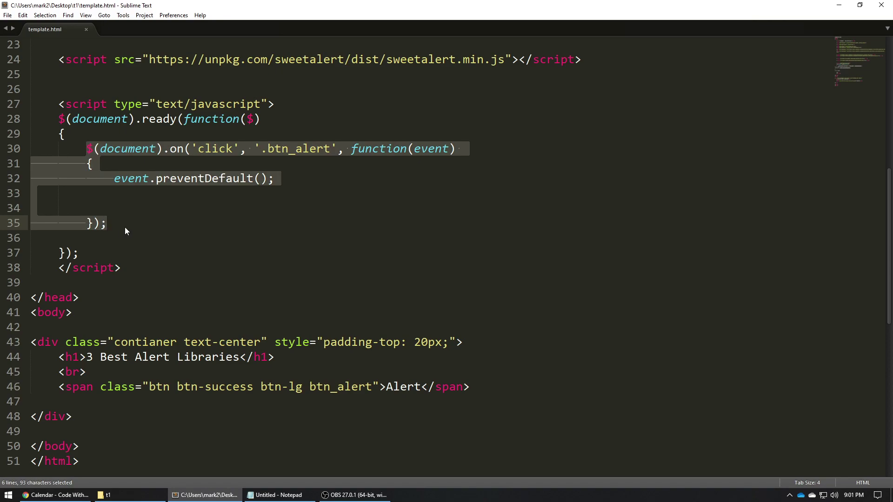
{"action": "left_click", "coordinate": [124, 227]}
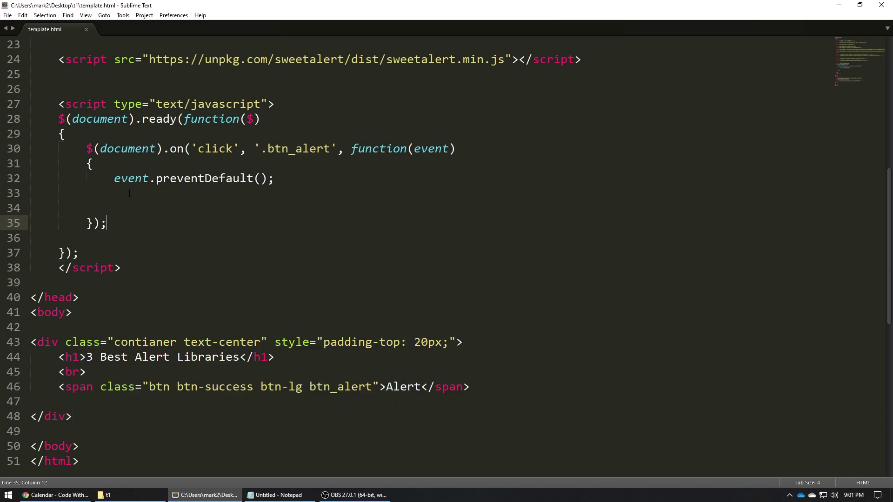
Paste swal("Hello world!"); on line 34, replace world! with the channel's name, and save.
{"action": "left_click", "coordinate": [136, 213]}
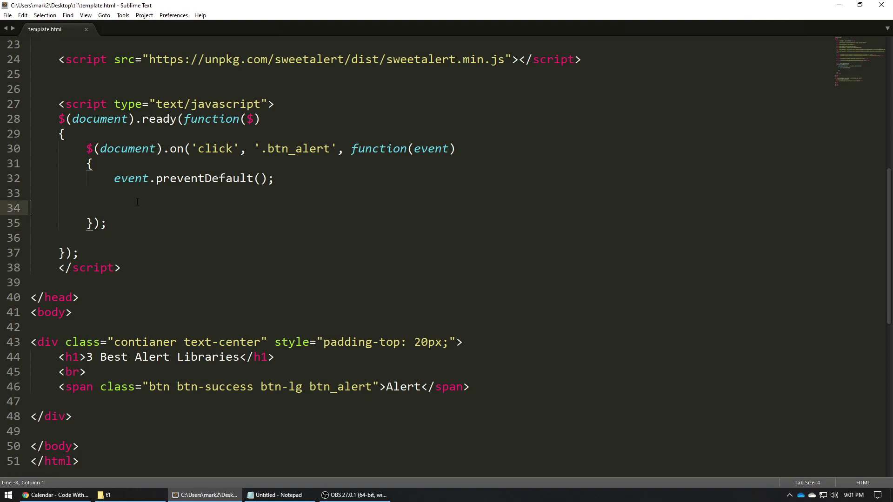
{"action": "key", "text": "ctrl+v"}
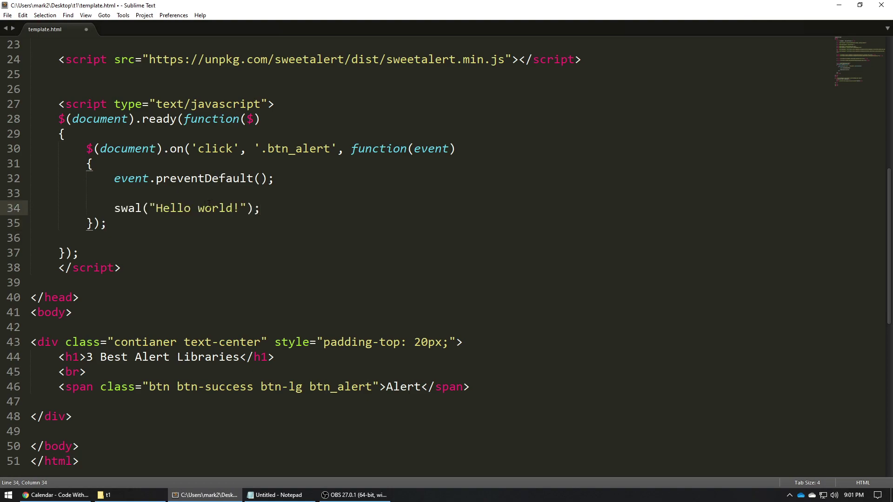
{"action": "left_click_drag", "start_coordinate": [238, 209], "coordinate": [198, 208]}
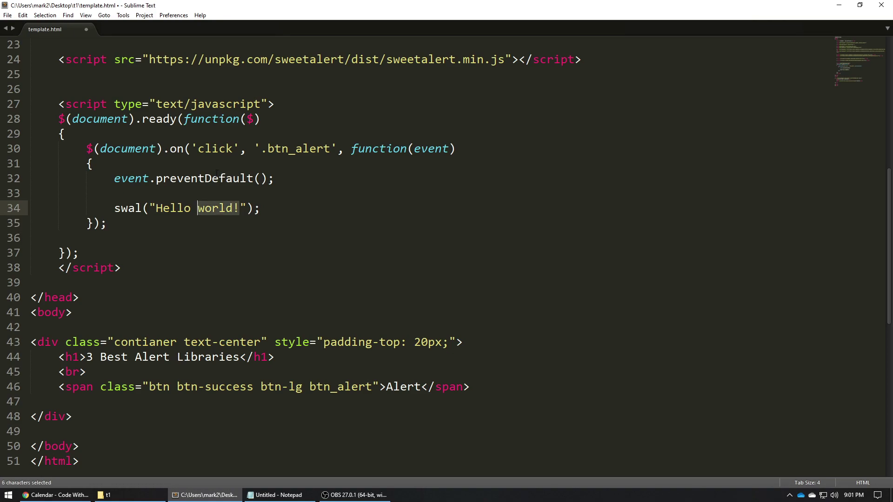
{"action": "type", "text": "Code W"}
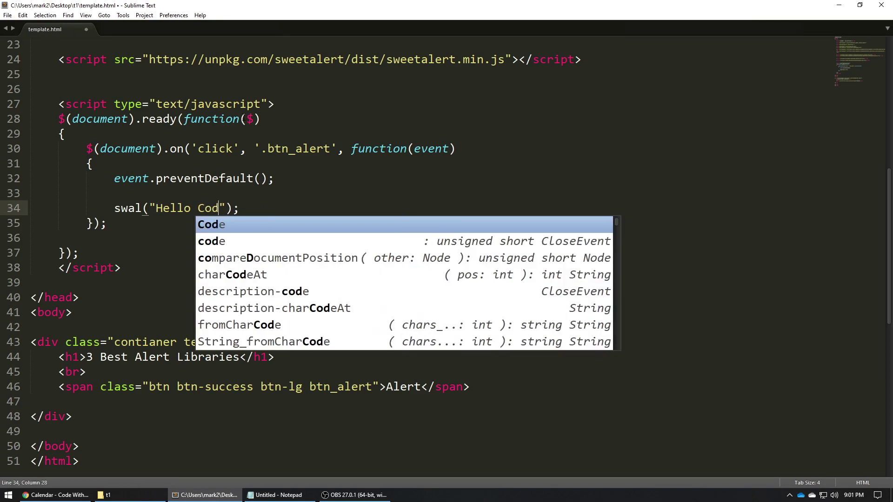
{"action": "type", "text": "ith Mark"}
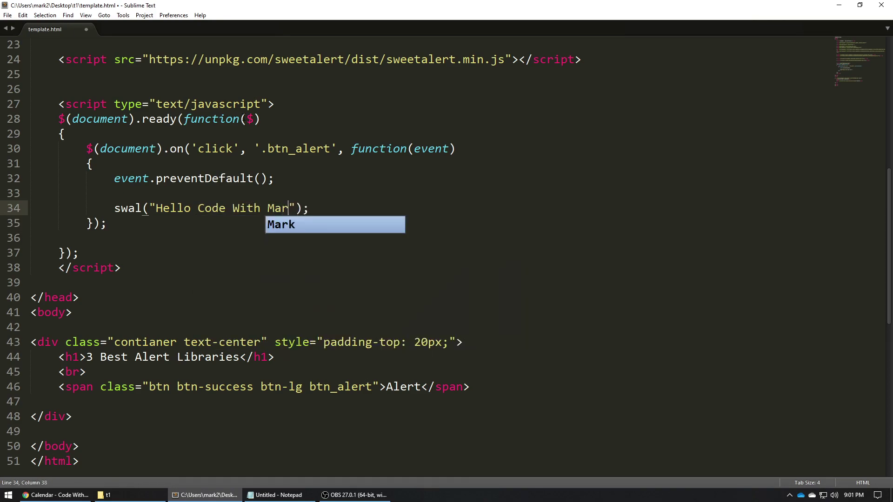
{"action": "key", "text": "ctrl+s"}
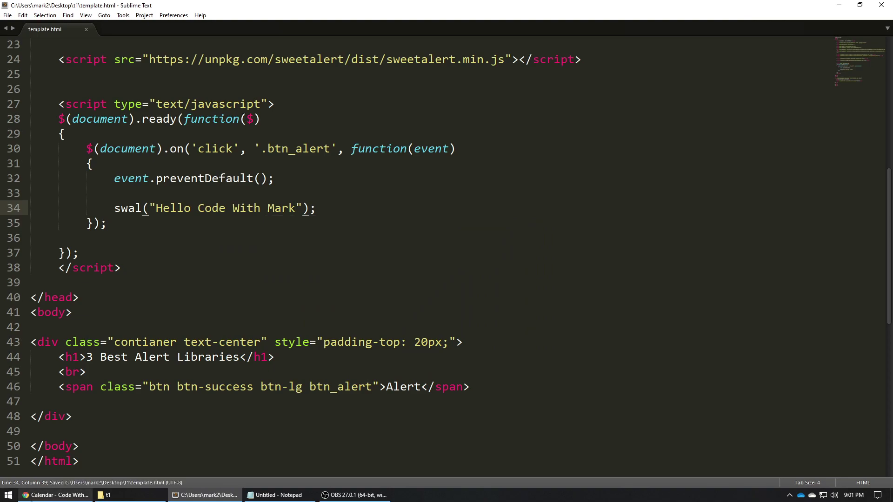
{"action": "left_click", "coordinate": [65, 496]}
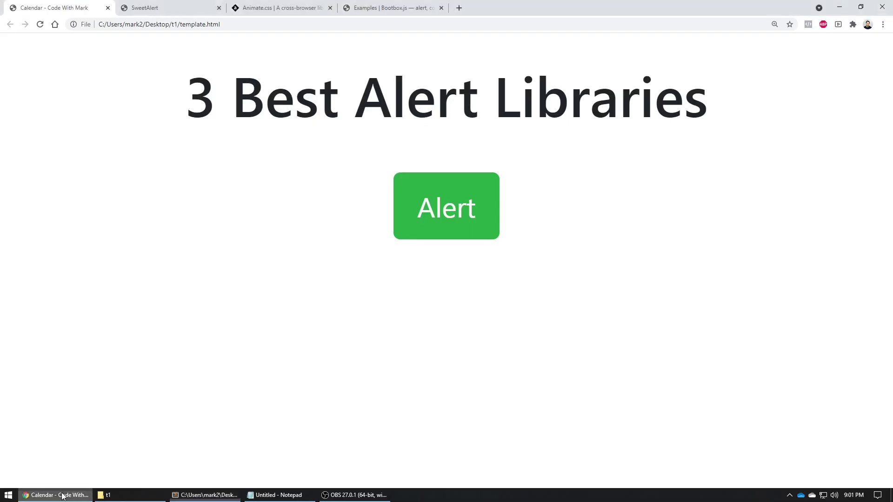
Reload the page and confirm Alert opens the greeting modal, adjusting the zoom level.
{"action": "left_click", "coordinate": [40, 24]}
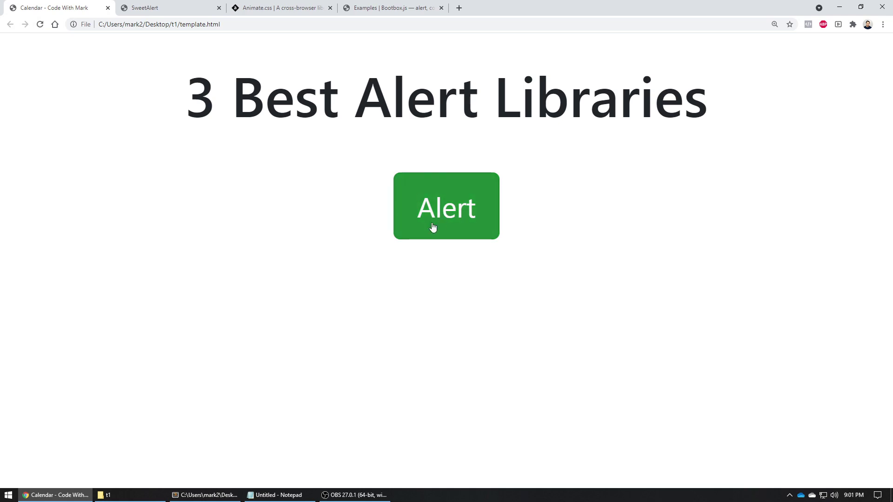
{"action": "left_click", "coordinate": [464, 226]}
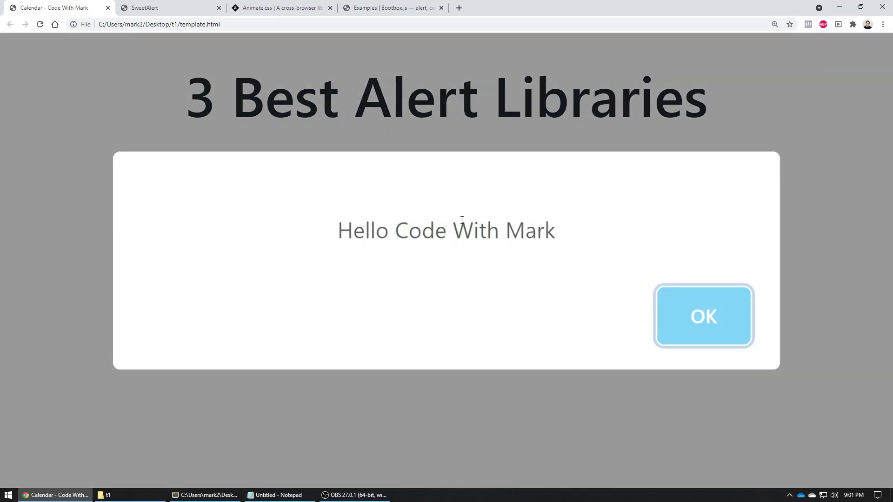
{"action": "left_click", "coordinate": [720, 315]}
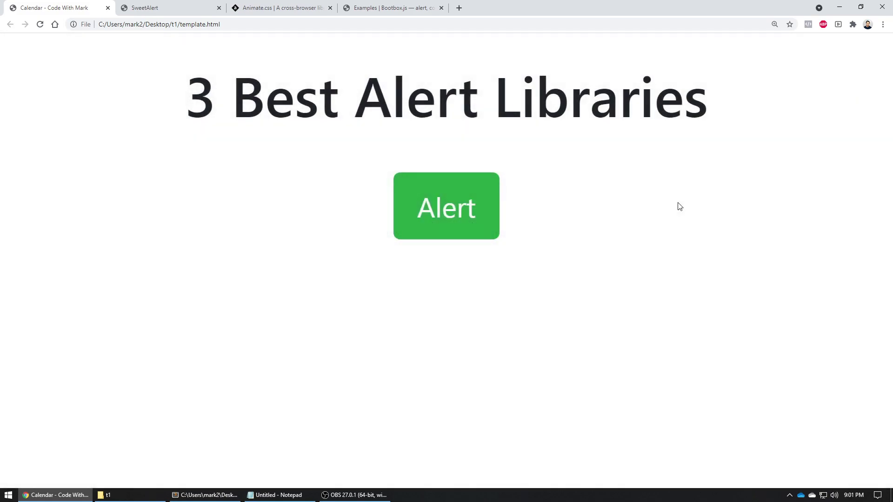
{"action": "key", "text": "ctrl+0"}
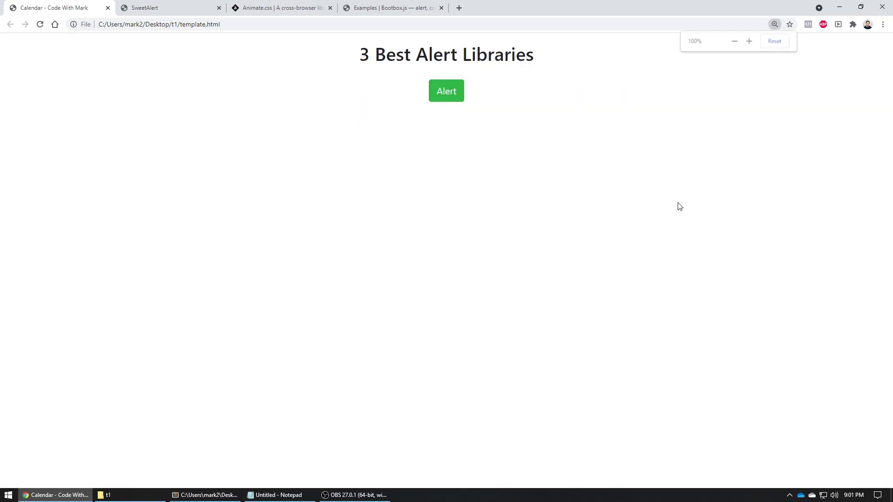
{"action": "left_click", "coordinate": [462, 86]}
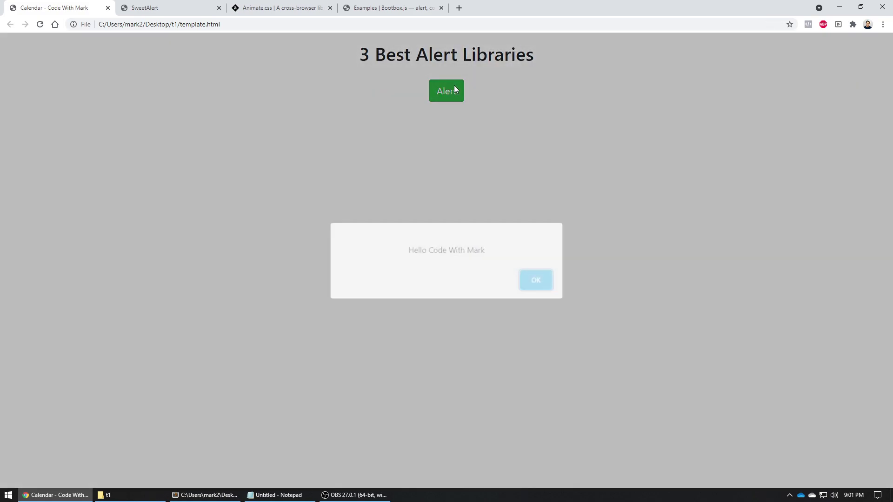
{"action": "left_click", "coordinate": [541, 285]}
{"action": "key", "text": "ctrl+plus"}
{"action": "key", "text": "ctrl+plus"}
{"action": "key", "text": "ctrl+plus"}
{"action": "key", "text": "ctrl+plus"}
{"action": "key", "text": "ctrl+plus"}
{"action": "key", "text": "ctrl+plus"}
{"action": "key", "text": "ctrl+plus"}
{"action": "key", "text": "ctrl+plus"}
{"action": "key", "text": "ctrl+plus"}
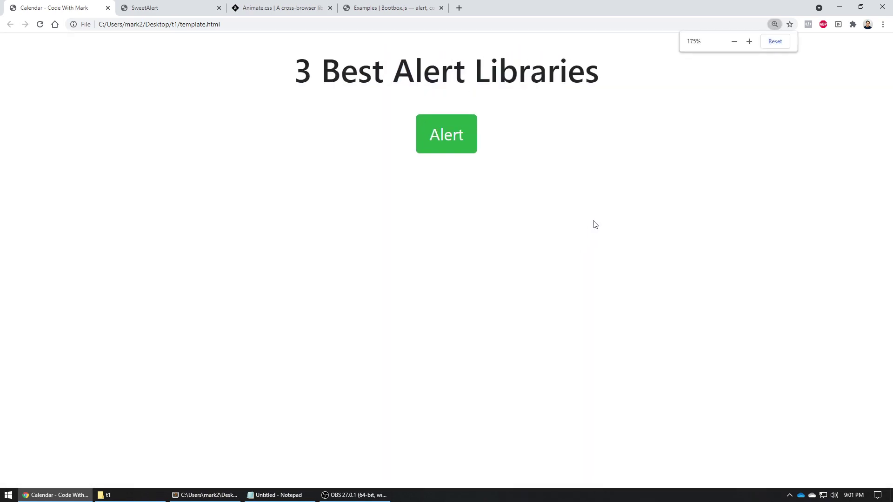
{"action": "key", "text": "ctrl+minus"}
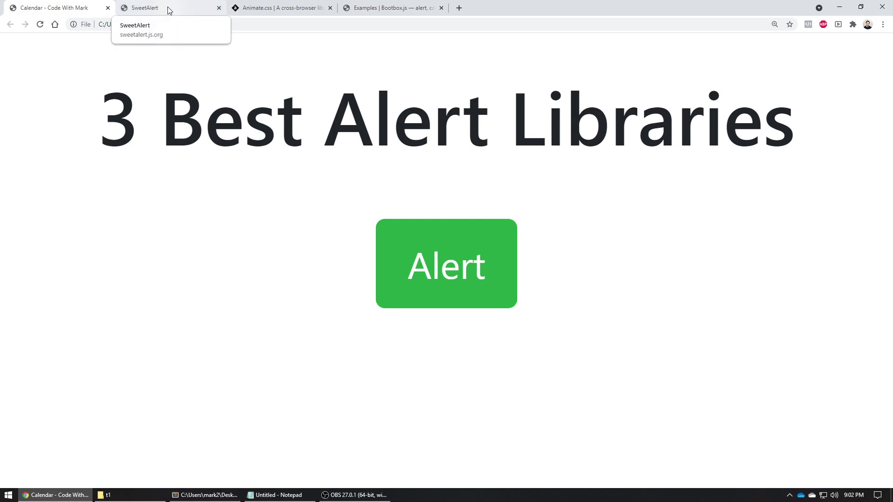
Return to the SweetAlert guides page and clear its code selection.
{"action": "left_click", "coordinate": [215, 13]}
{"action": "left_click", "coordinate": [607, 207]}
Preview the "Good job!" success-icon example, then select its full swal line.
{"action": "scroll", "coordinate": [451, 210], "scroll_direction": "down", "scroll_amount": 4}
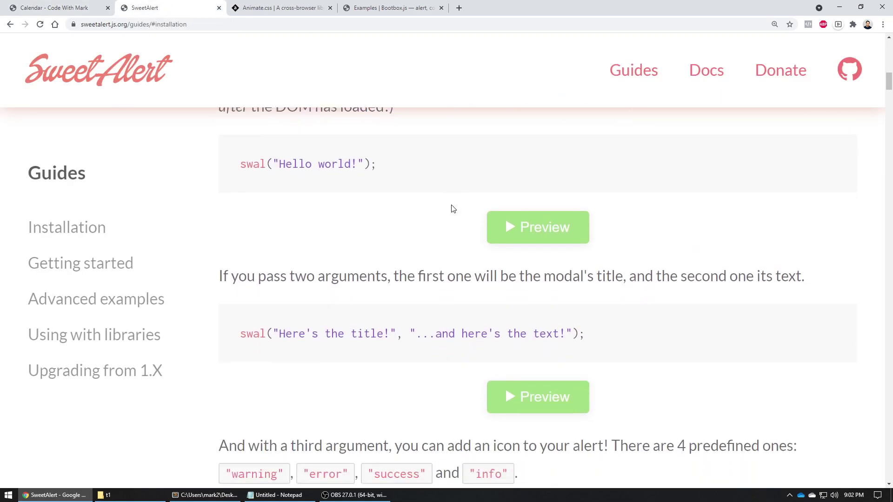
{"action": "scroll", "coordinate": [459, 209], "scroll_direction": "down", "scroll_amount": 4}
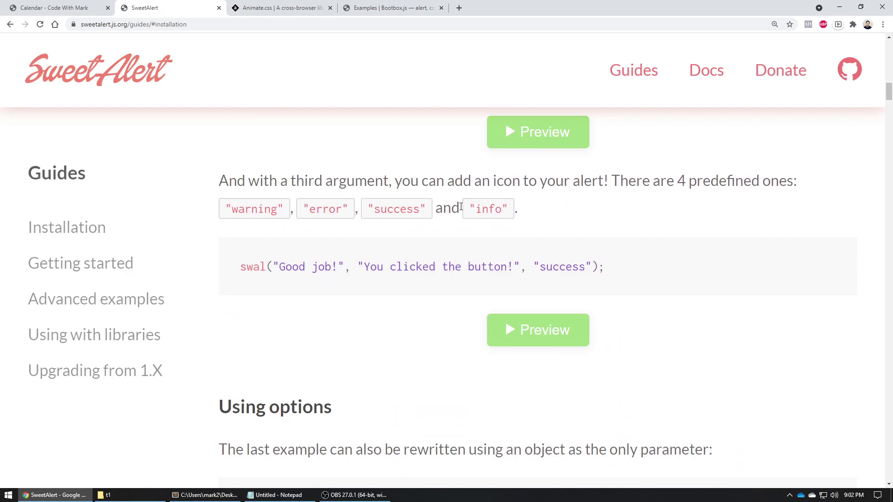
{"action": "left_click_drag", "start_coordinate": [612, 268], "coordinate": [241, 275]}
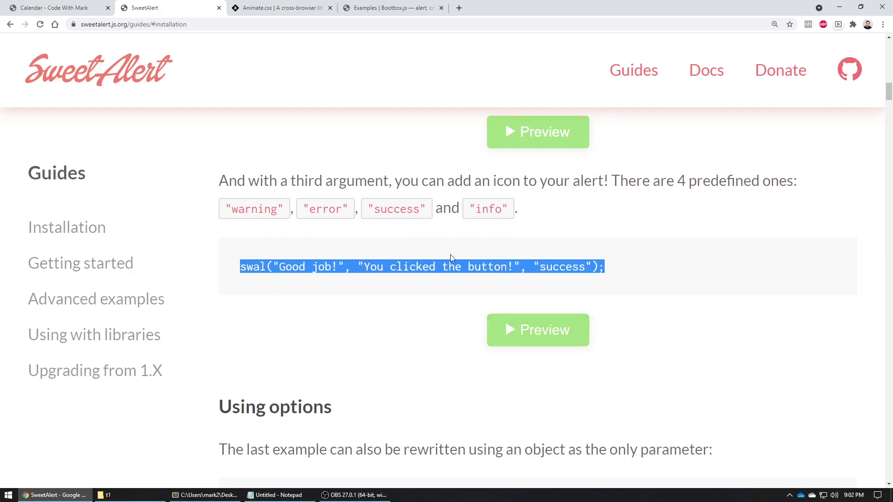
{"action": "left_click", "coordinate": [551, 340]}
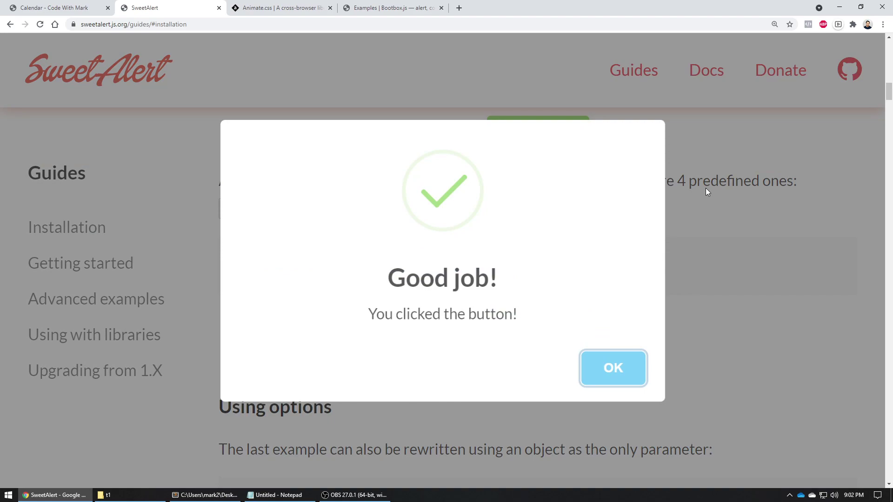
{"action": "left_click", "coordinate": [706, 190]}
{"action": "double_click", "coordinate": [253, 211]}
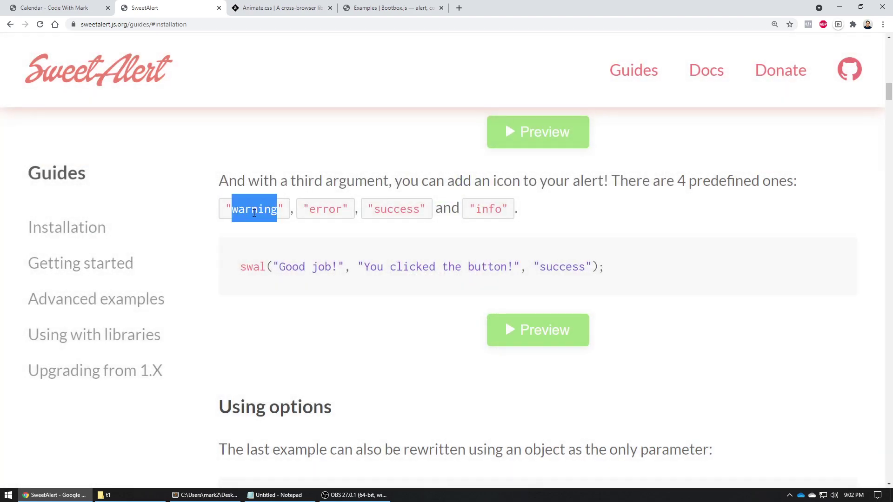
{"action": "left_click", "coordinate": [497, 208]}
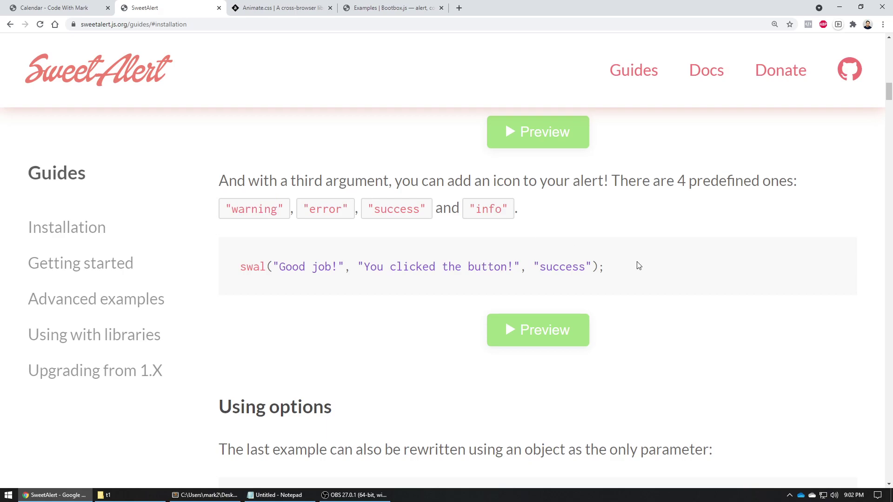
{"action": "left_click_drag", "start_coordinate": [638, 266], "coordinate": [243, 267]}
{"action": "key", "text": "ctrl+c"}
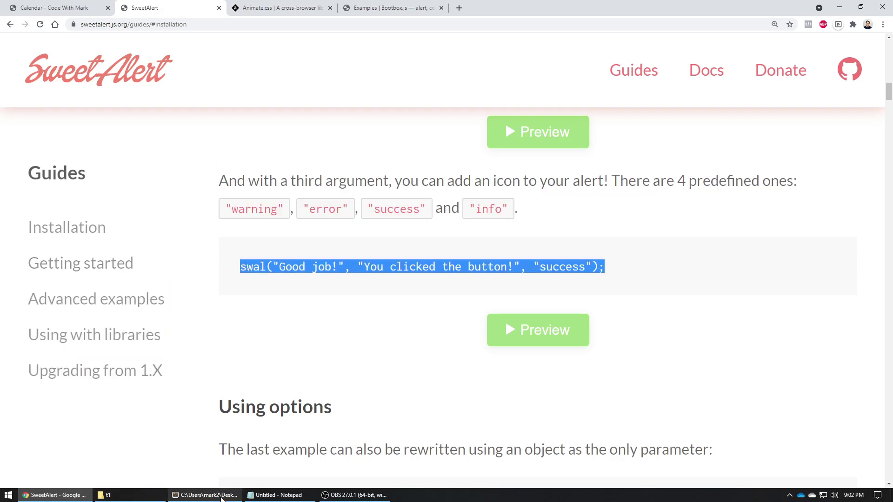
Replace line 34's swal call with the copied "Good job!" success call.
{"action": "left_click", "coordinate": [221, 496]}
{"action": "left_click_drag", "start_coordinate": [316, 208], "coordinate": [114, 209]}
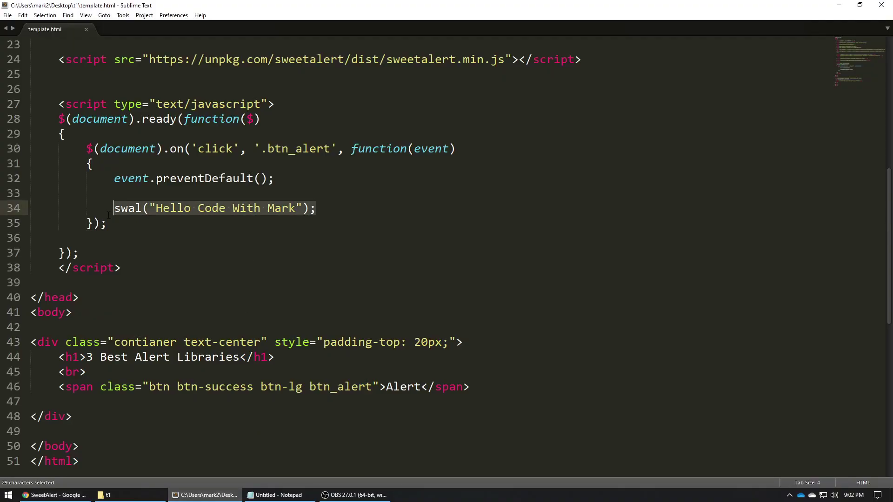
{"action": "key", "text": "ctrl+v"}
Swap the success icon for warning in the swal call and save template.html.
{"action": "left_click", "coordinate": [54, 495]}
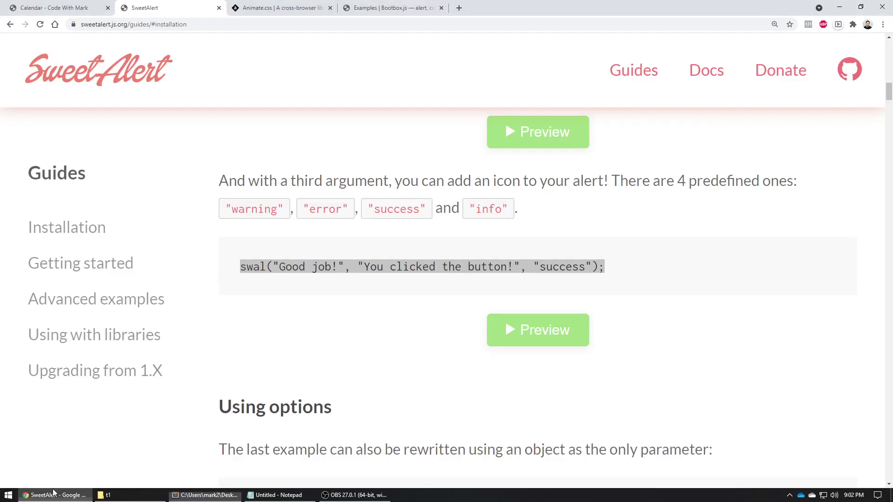
{"action": "double_click", "coordinate": [246, 206]}
{"action": "key", "text": "ctrl+c"}
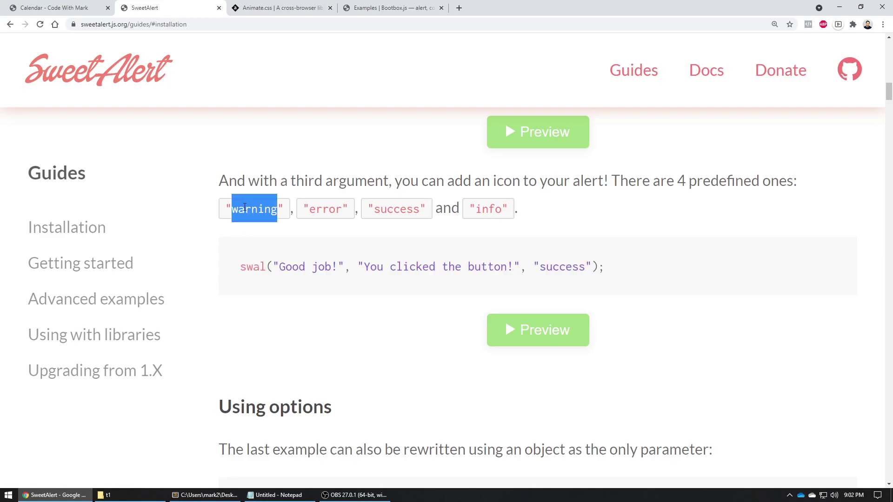
{"action": "left_click", "coordinate": [204, 495]}
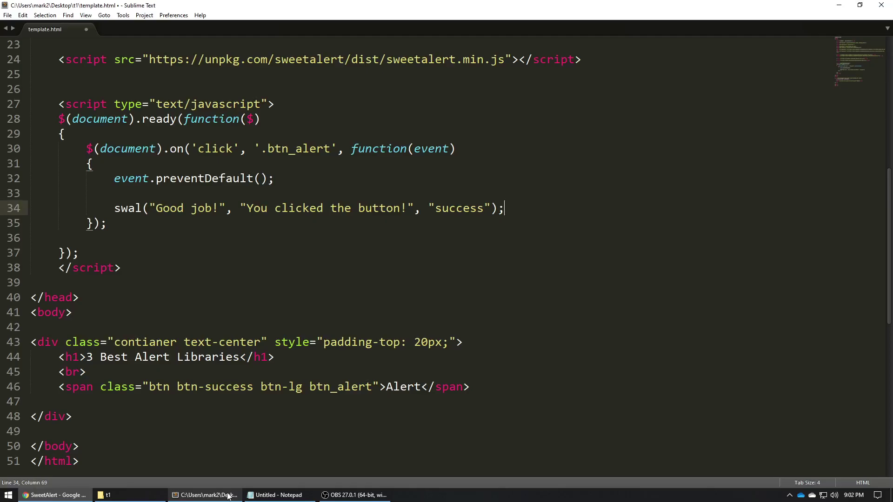
{"action": "double_click", "coordinate": [465, 208]}
{"action": "key", "text": "ctrl+v"}
{"action": "key", "text": "ctrl+s"}
Open the Alert popup on the template page to check its warning icon.
{"action": "left_click", "coordinate": [53, 496]}
{"action": "left_click", "coordinate": [61, 8]}
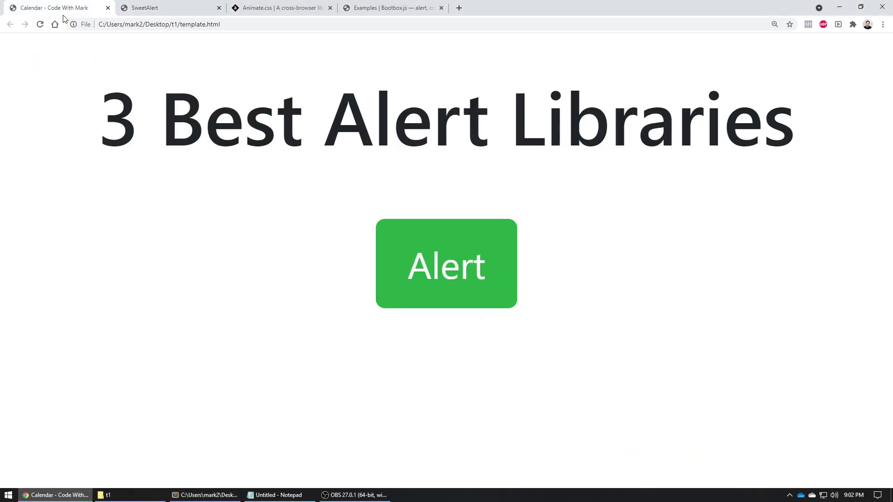
{"action": "left_click", "coordinate": [471, 275]}
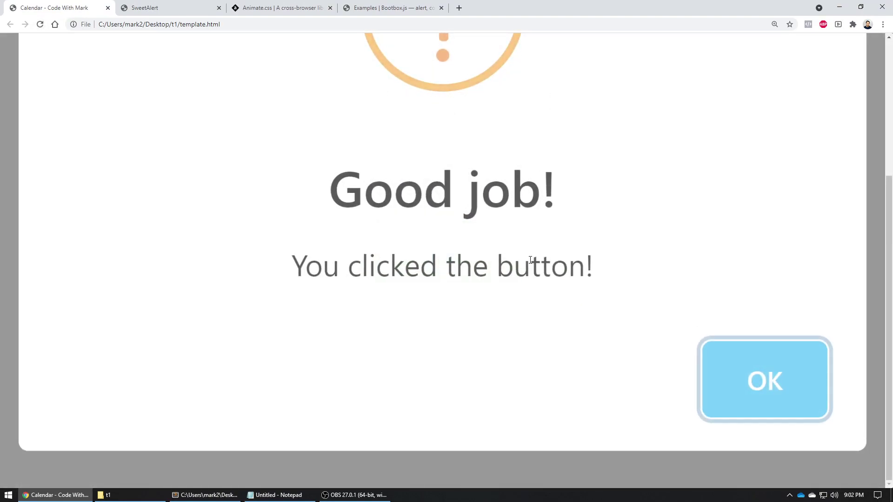
{"action": "key", "text": "ctrl+minus"}
{"action": "key", "text": "ctrl+minus"}
{"action": "key", "text": "ctrl+minus"}
{"action": "key", "text": "ctrl+minus"}
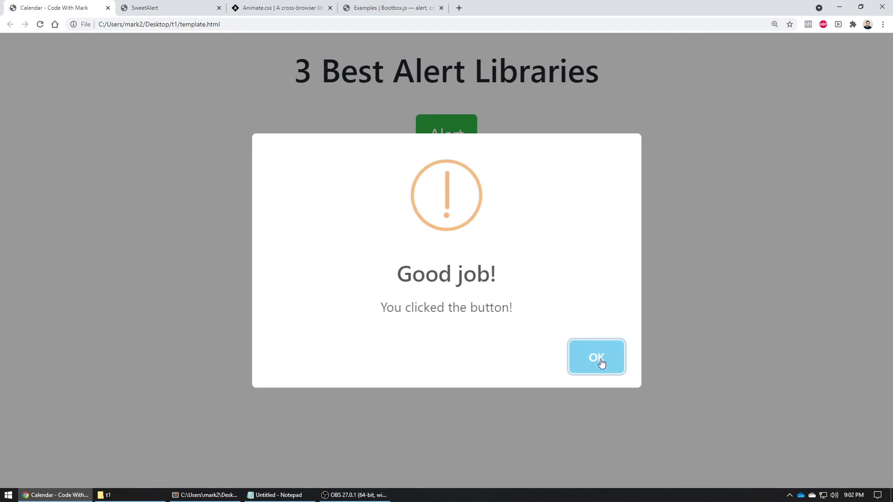
Copy 'info' from the SweetAlert docs and paste it over warning in the swal call.
{"action": "left_click", "coordinate": [149, 8]}
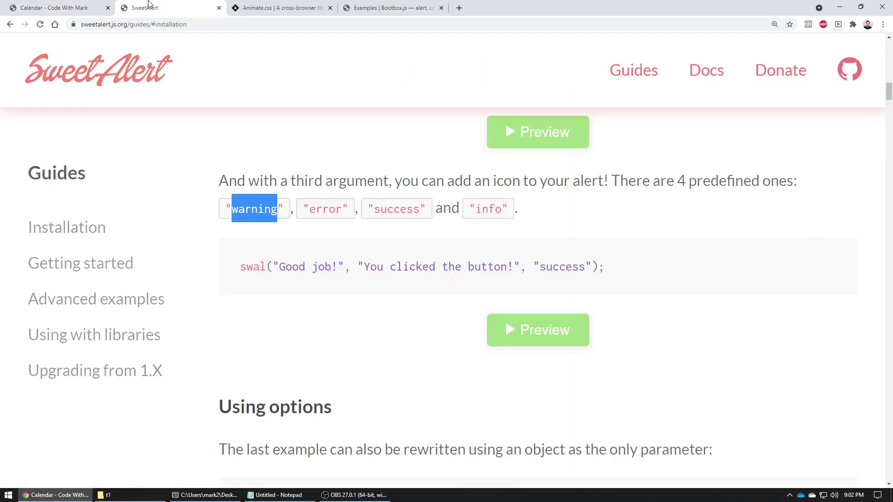
{"action": "double_click", "coordinate": [497, 209]}
{"action": "key", "text": "ctrl+c"}
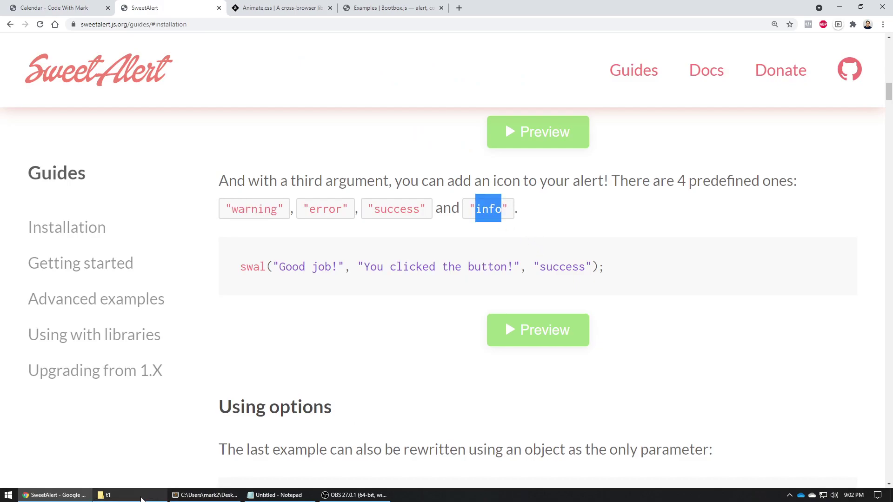
{"action": "key", "text": "alt+Tab"}
{"action": "double_click", "coordinate": [462, 209]}
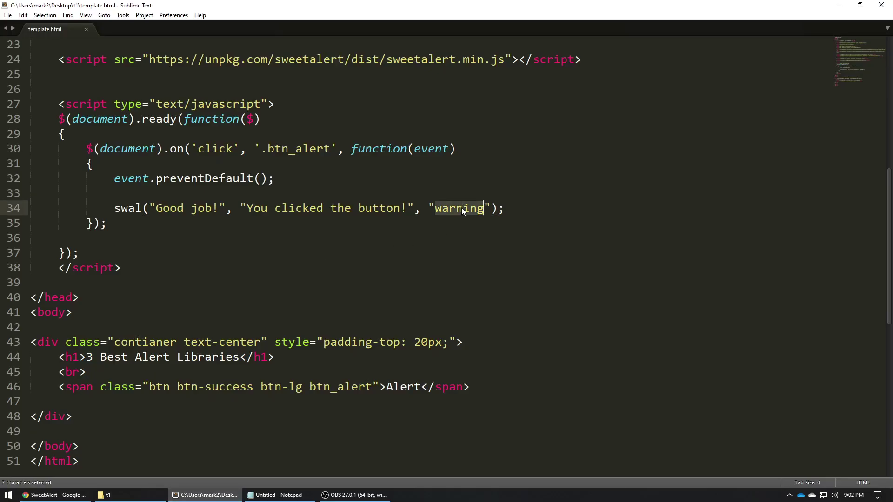
{"action": "key", "text": "ctrl+v"}
Reload the template page, confirm the alert shows the info icon, then go to Animate.css.
{"action": "left_click", "coordinate": [34, 496]}
{"action": "left_click", "coordinate": [50, 7]}
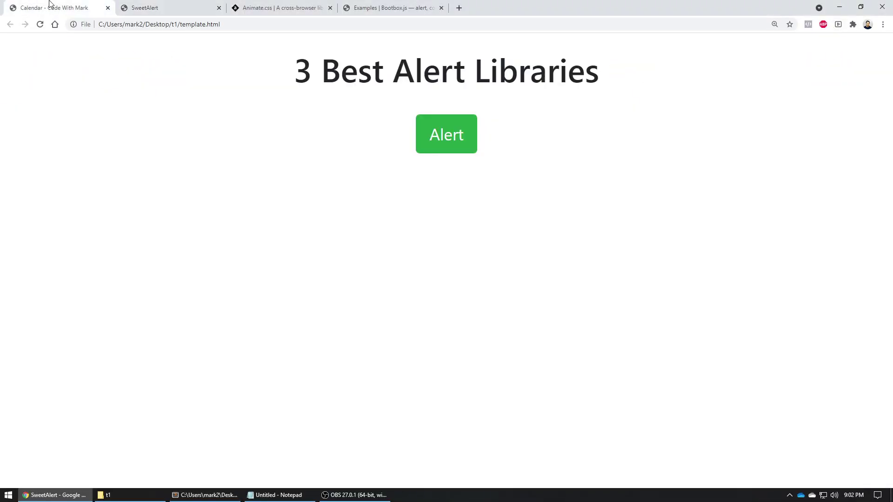
{"action": "left_click", "coordinate": [42, 27]}
{"action": "left_click", "coordinate": [465, 135]}
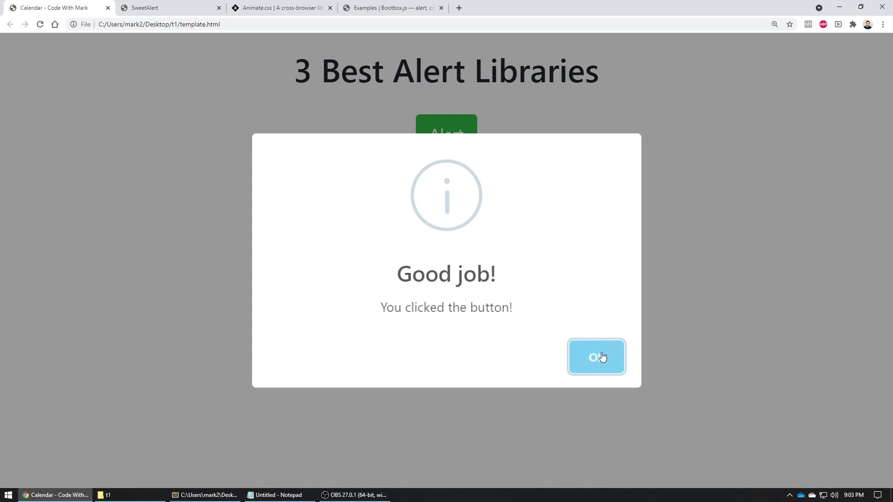
{"action": "left_click", "coordinate": [604, 366]}
{"action": "left_click", "coordinate": [289, 5]}
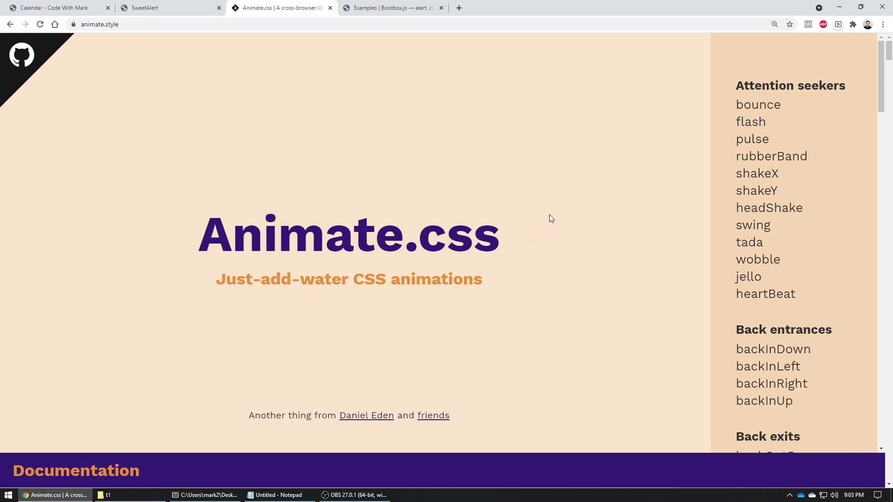
Scroll animate.style to 'Installation and usage' and select the cdnjs animate.min.css 4.1.1 href line.
{"action": "scroll", "coordinate": [550, 219], "scroll_direction": "down", "scroll_amount": 7}
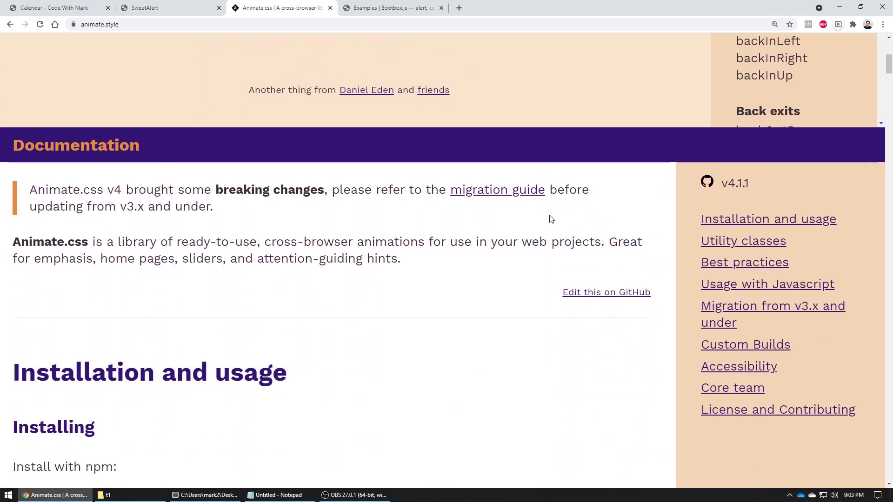
{"action": "key", "text": "ctrl+minus"}
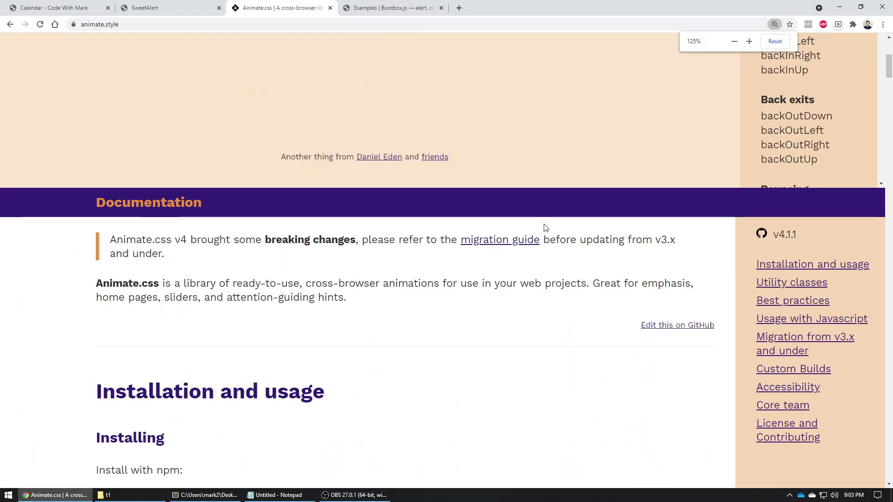
{"action": "scroll", "coordinate": [548, 225], "scroll_direction": "down", "scroll_amount": 5}
{"action": "scroll", "coordinate": [546, 227], "scroll_direction": "down", "scroll_amount": 3}
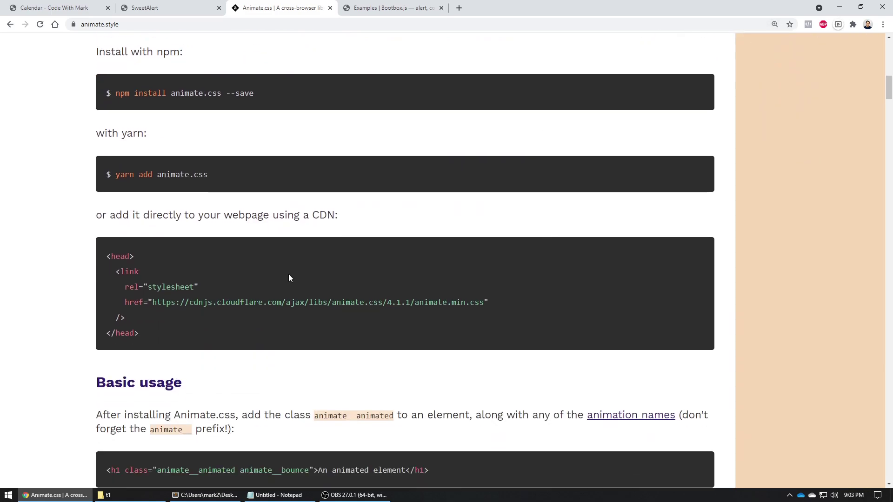
{"action": "left_click_drag", "start_coordinate": [498, 302], "coordinate": [116, 295]}
{"action": "key", "text": "ctrl+c"}
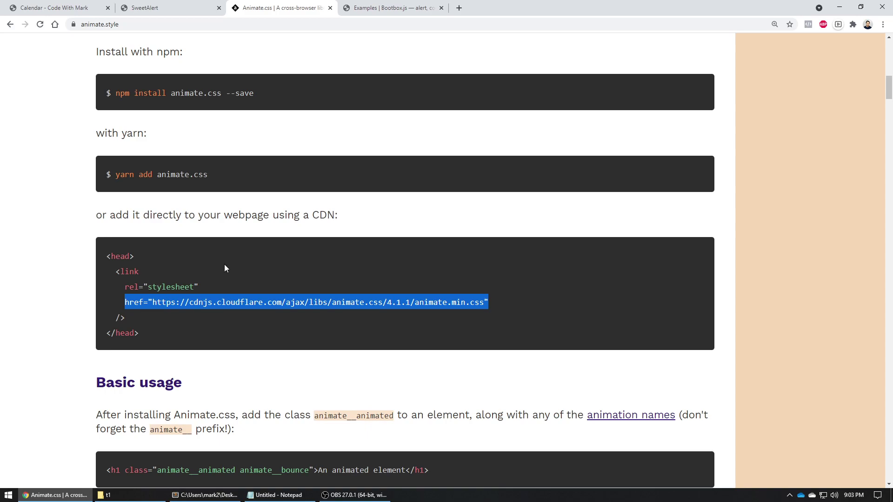
Paste the copied Animate.css href line below the SweetAlert script in template.html.
{"action": "left_click", "coordinate": [205, 496]}
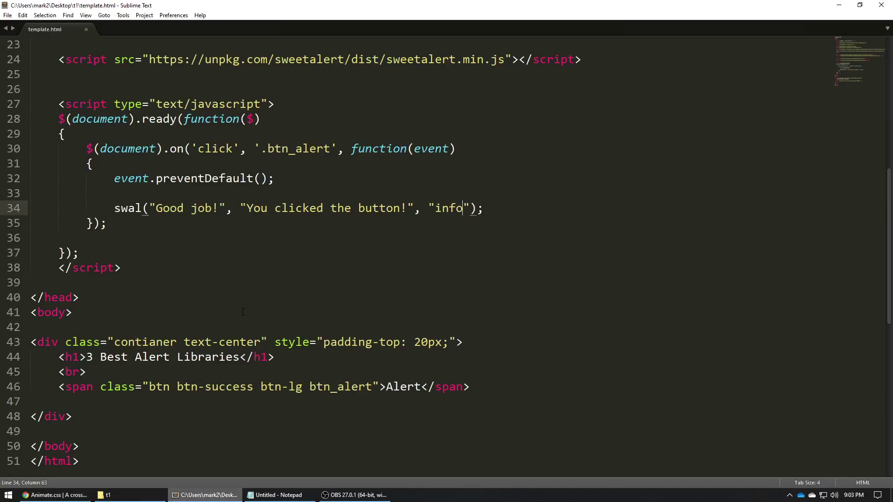
{"action": "scroll", "coordinate": [430, 109], "scroll_direction": "up", "scroll_amount": 1}
{"action": "left_click", "coordinate": [600, 106]}
{"action": "key", "text": "Return"}
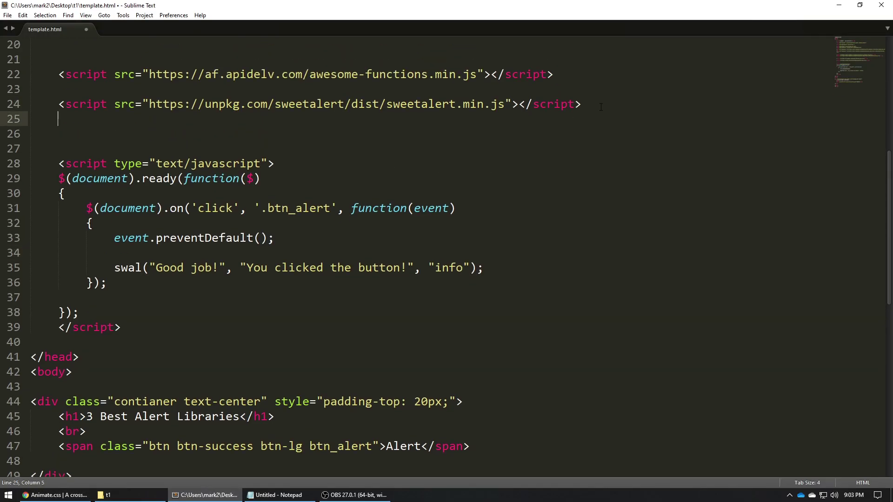
{"action": "key", "text": "ctrl+v"}
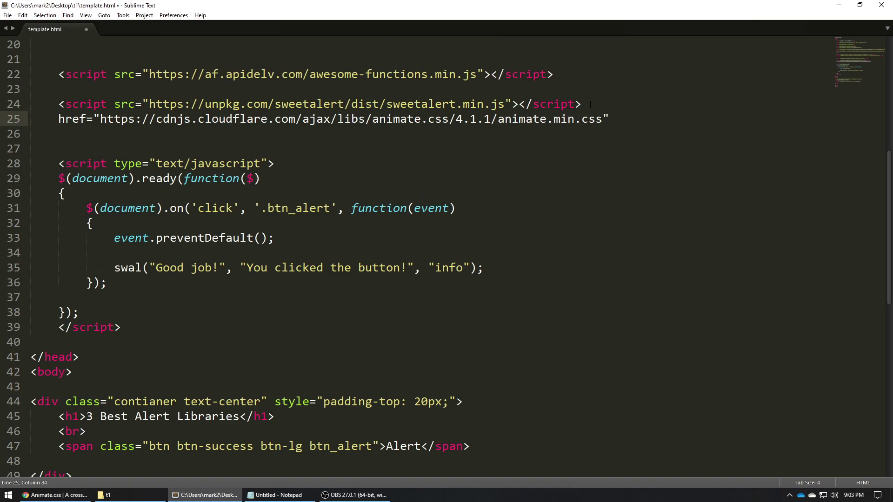
Duplicate the Bootstrap stylesheet link tag from line 15 as line 26.
{"action": "scroll", "coordinate": [590, 104], "scroll_direction": "up", "scroll_amount": 3}
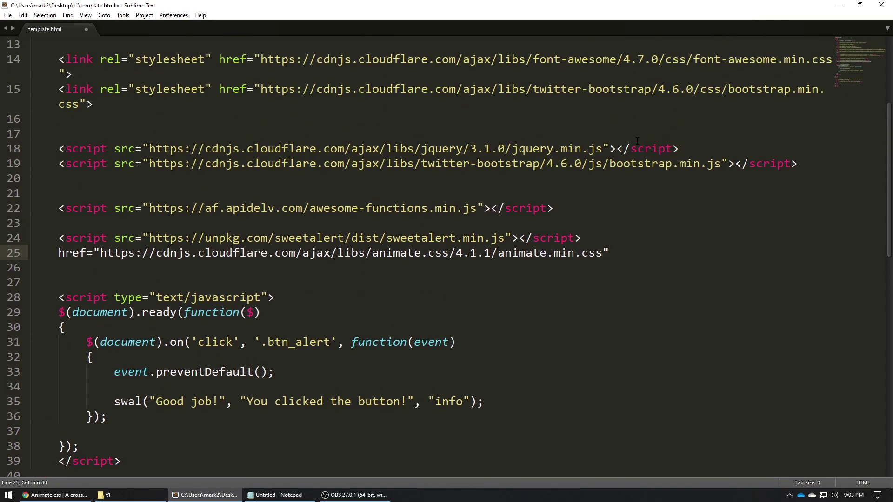
{"action": "key", "text": "ctrl+minus"}
{"action": "left_click_drag", "start_coordinate": [807, 70], "coordinate": [55, 70]}
{"action": "key", "text": "ctrl+c"}
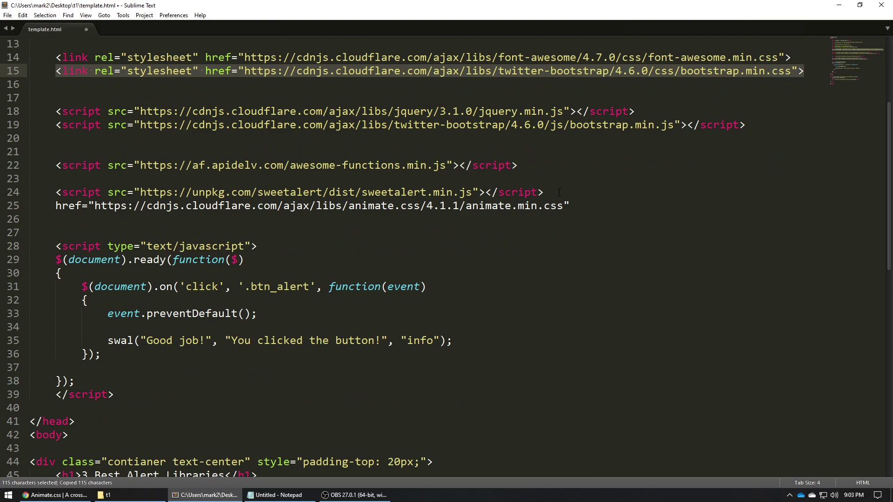
{"action": "left_click", "coordinate": [559, 192]}
{"action": "key", "text": "Return"}
{"action": "key", "text": "Return"}
{"action": "key", "text": "ctrl+v"}
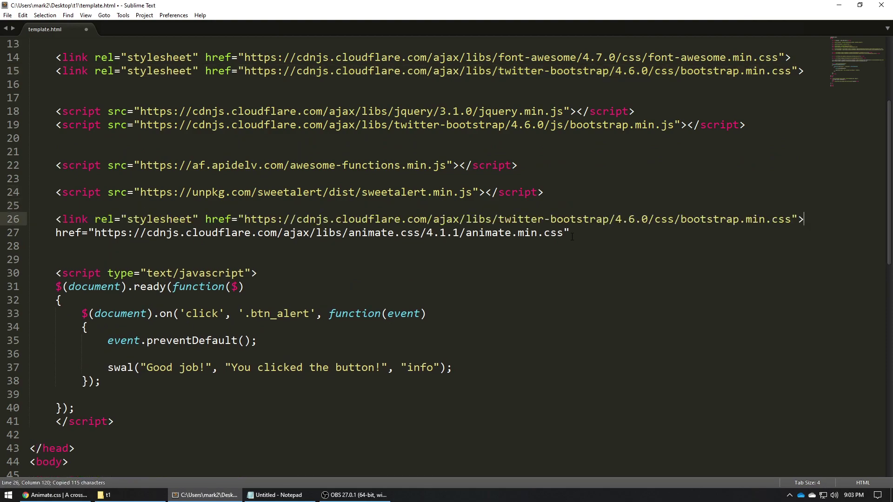
Point the new link at the animate.min.css 4.1.1 URL, delete the stray href line, and save.
{"action": "left_click_drag", "start_coordinate": [570, 233], "coordinate": [89, 233]}
{"action": "key", "text": "ctrl+c"}
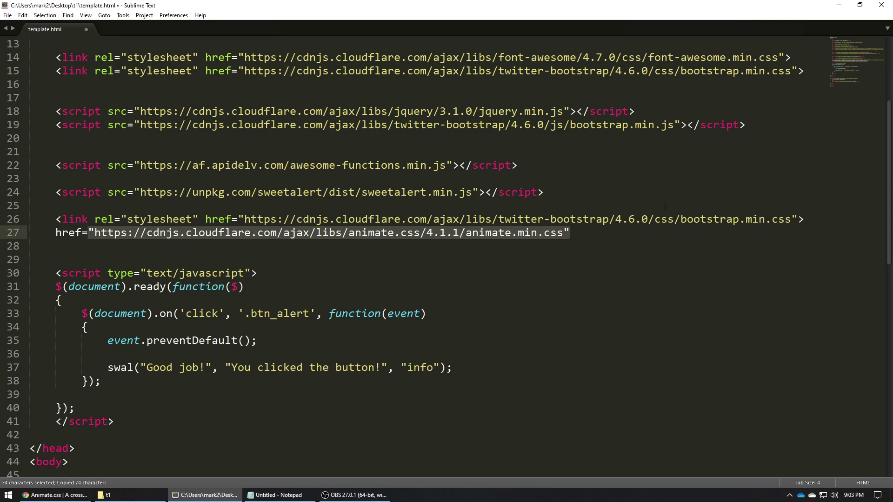
{"action": "left_click_drag", "start_coordinate": [799, 219], "coordinate": [238, 219]}
{"action": "key", "text": "ctrl+v"}
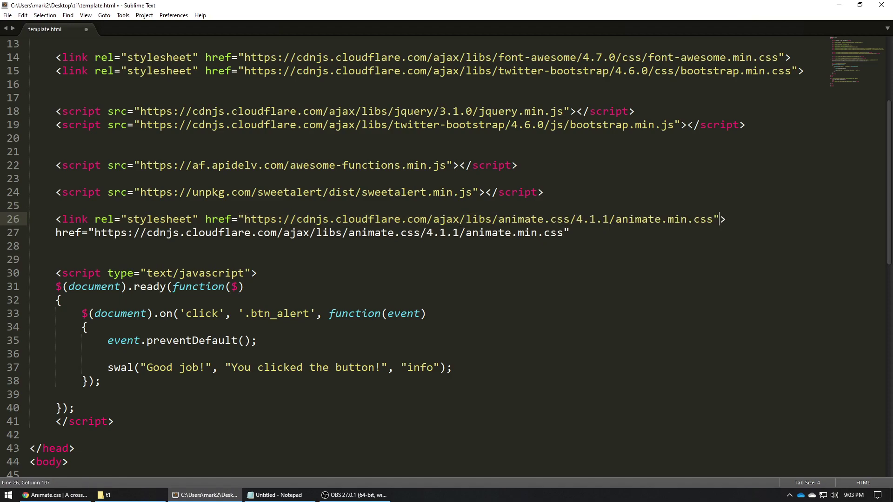
{"action": "key", "text": "shift+Down"}
{"action": "key", "text": "BackSpace"}
{"action": "key", "text": "ctrl+s"}
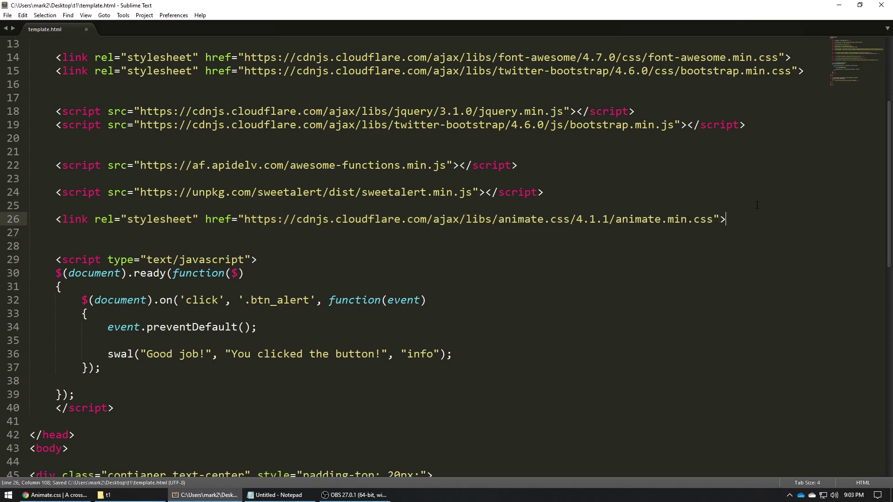
{"action": "key", "text": "ctrl+equal"}
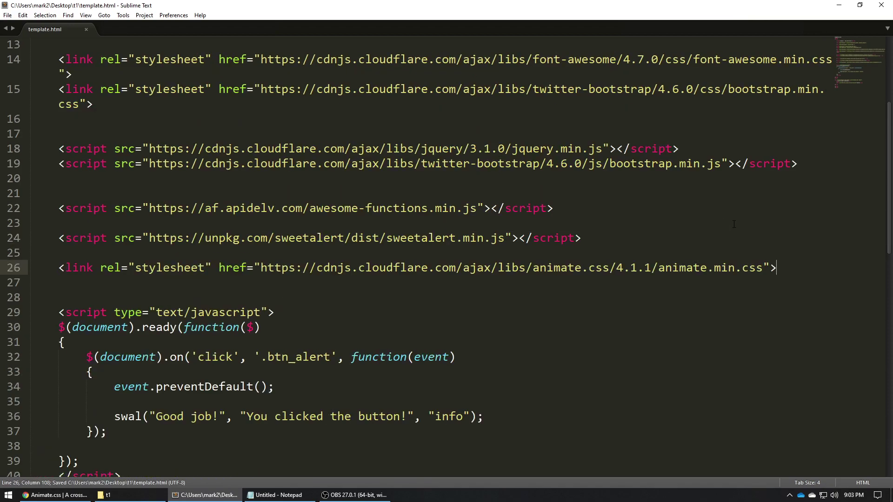